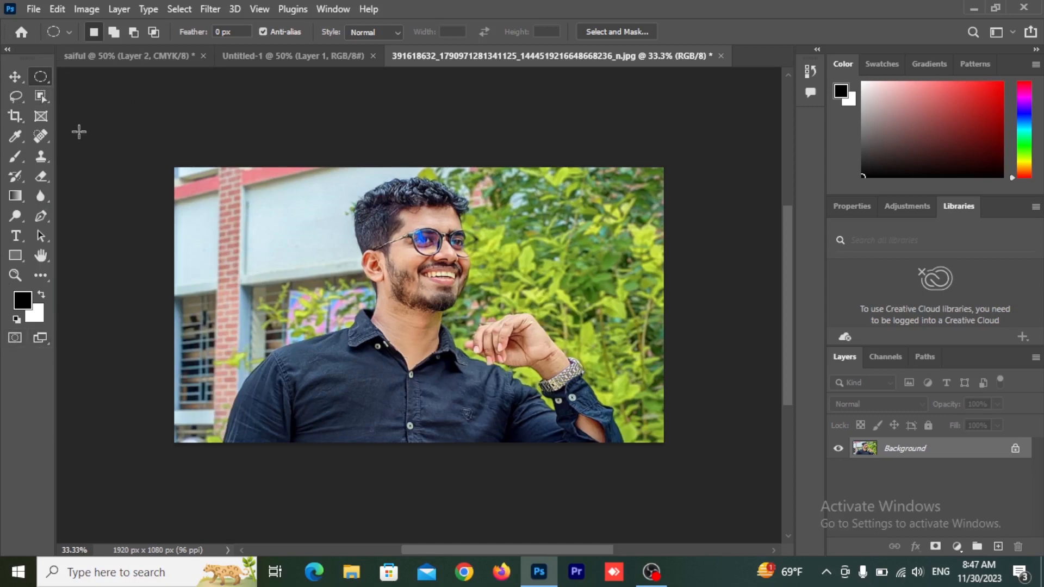
Draw a rectangular marquee around the man's head and raised hand, and clear the selection
right_click(38, 79)
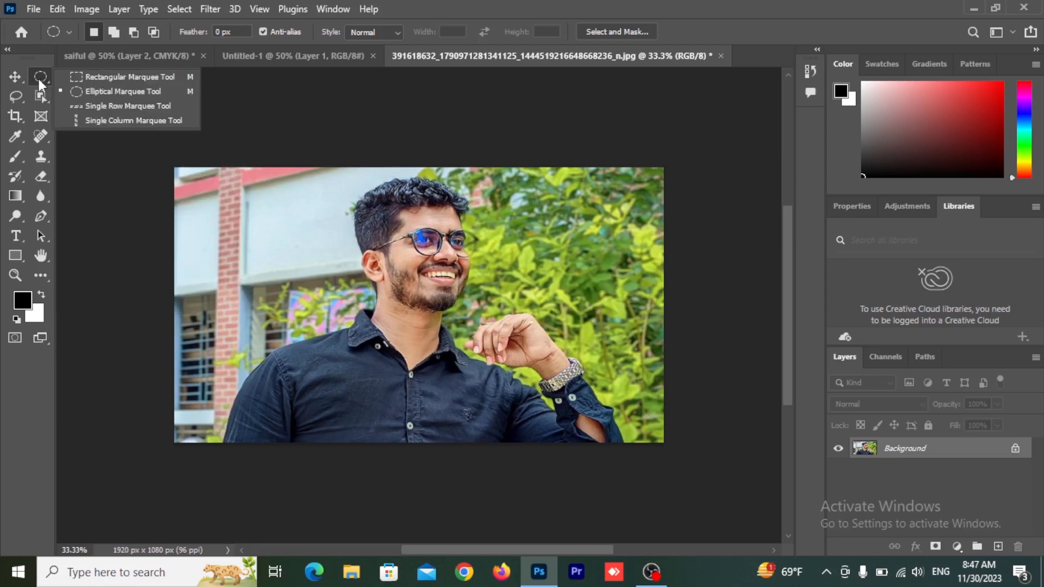
click(80, 77)
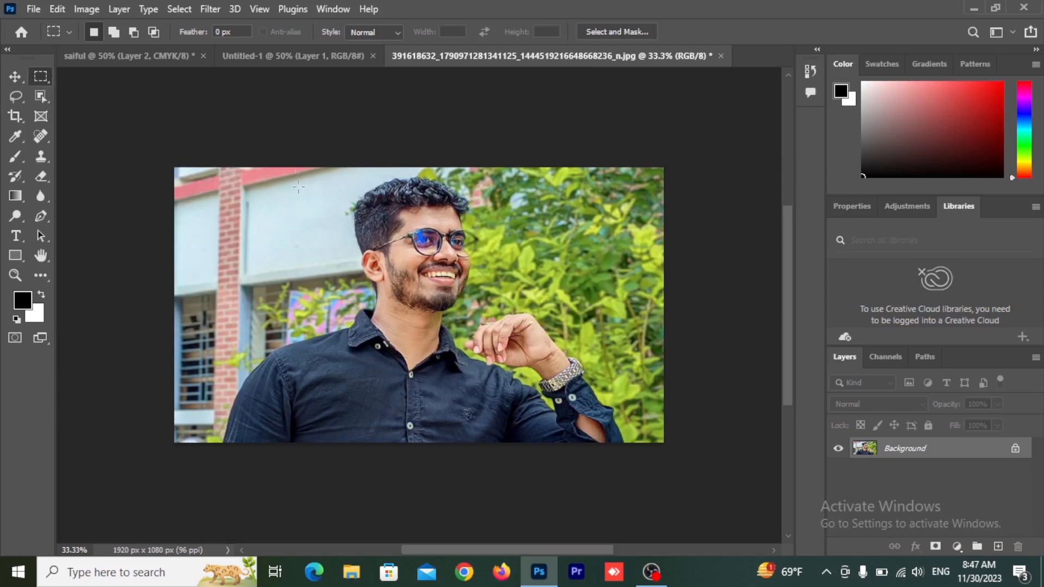
drag(295, 172, 552, 345)
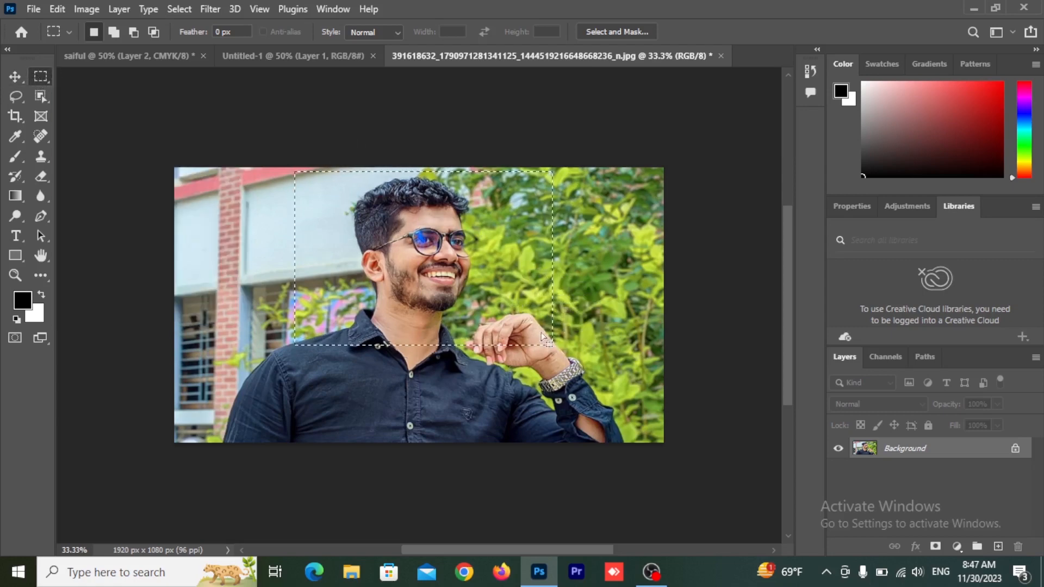
click(475, 286)
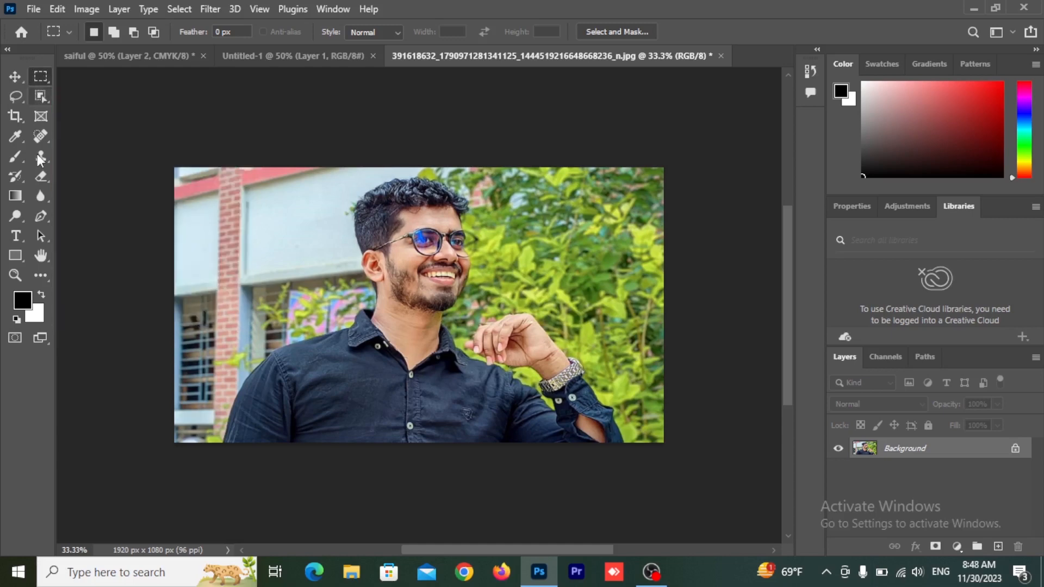
click(19, 79)
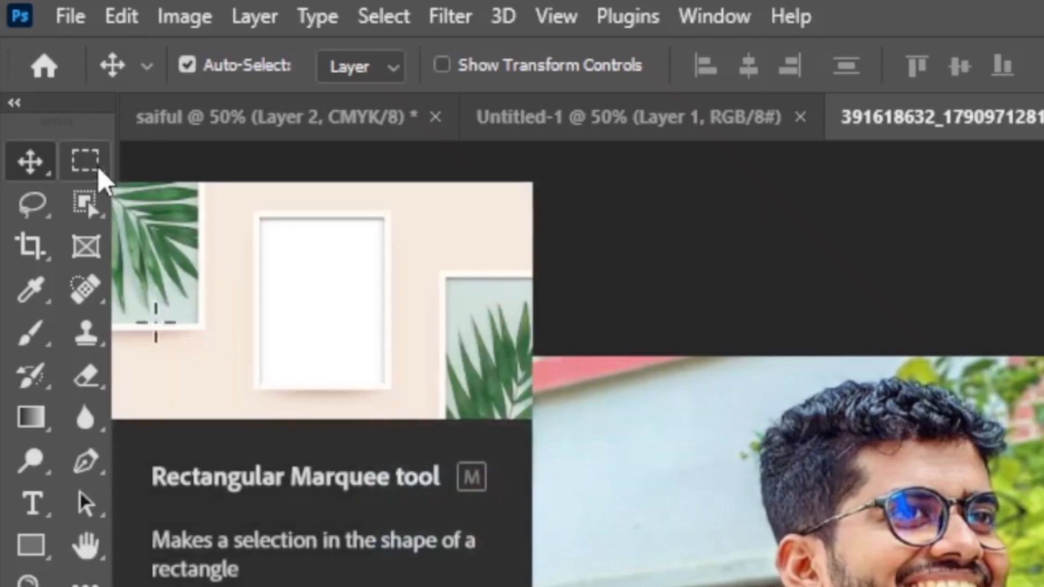
drag(260, 218, 383, 384)
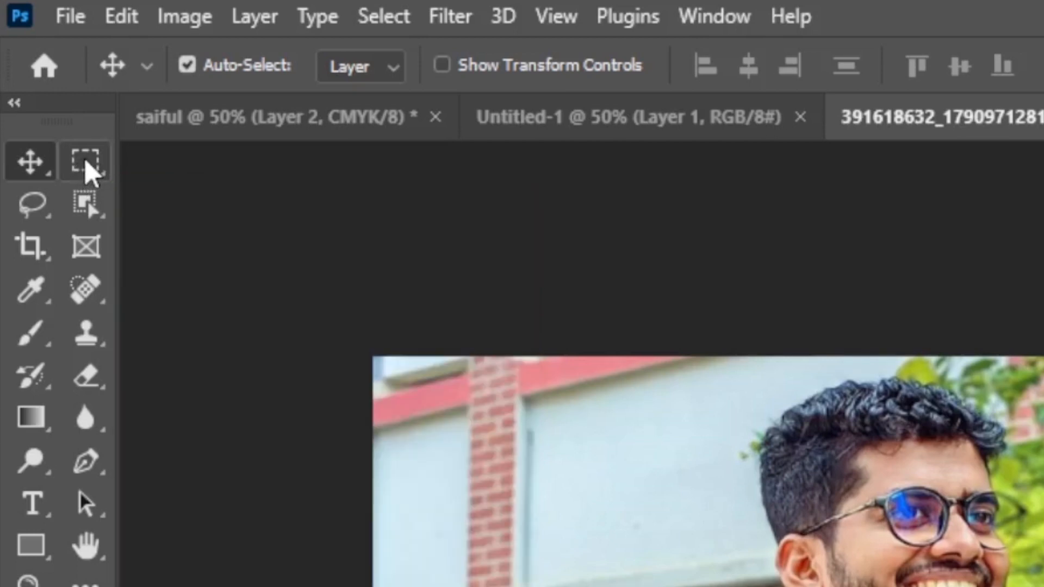
click(86, 163)
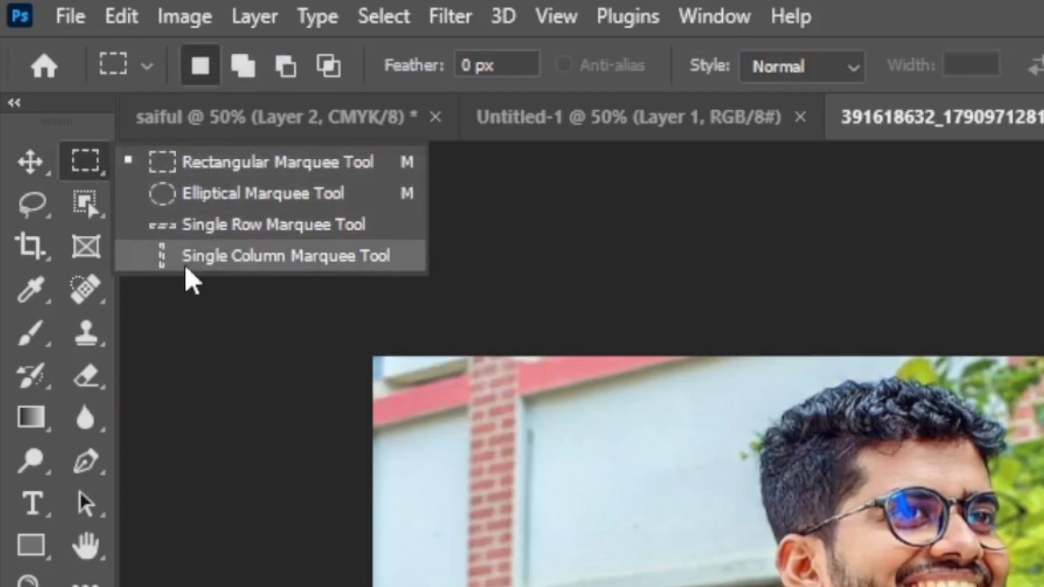
click(33, 251)
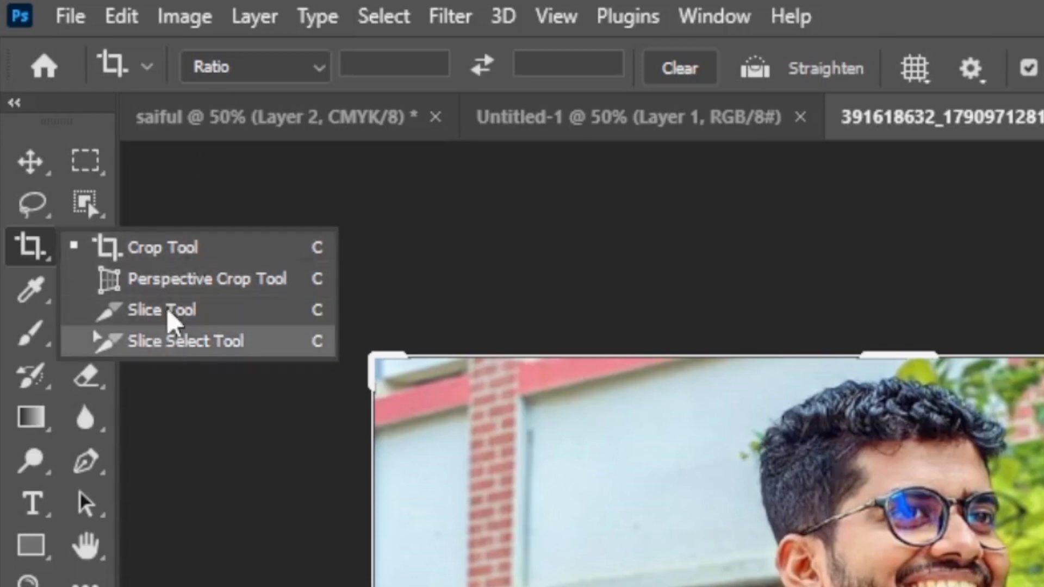
click(43, 383)
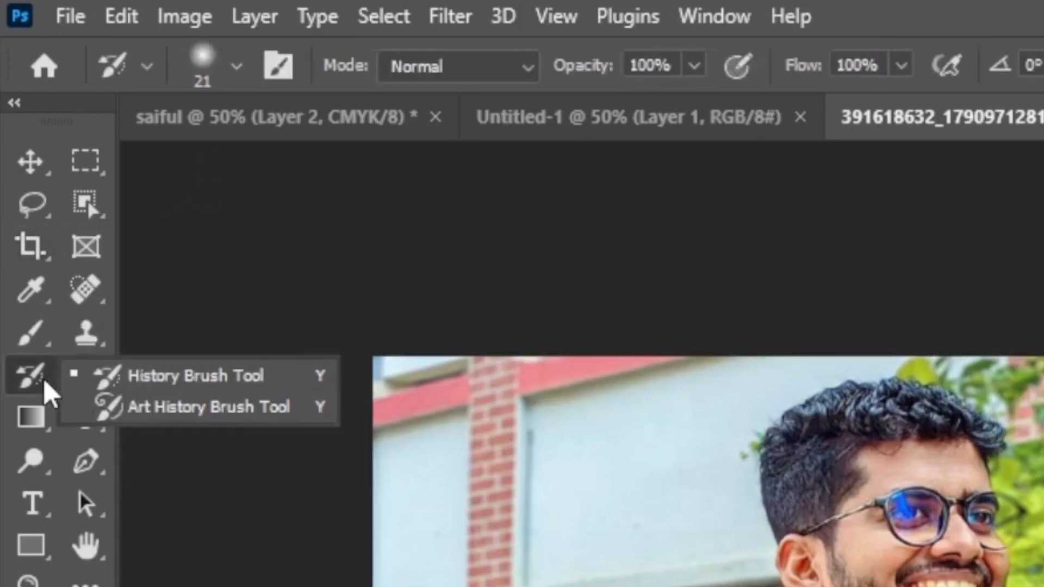
click(87, 163)
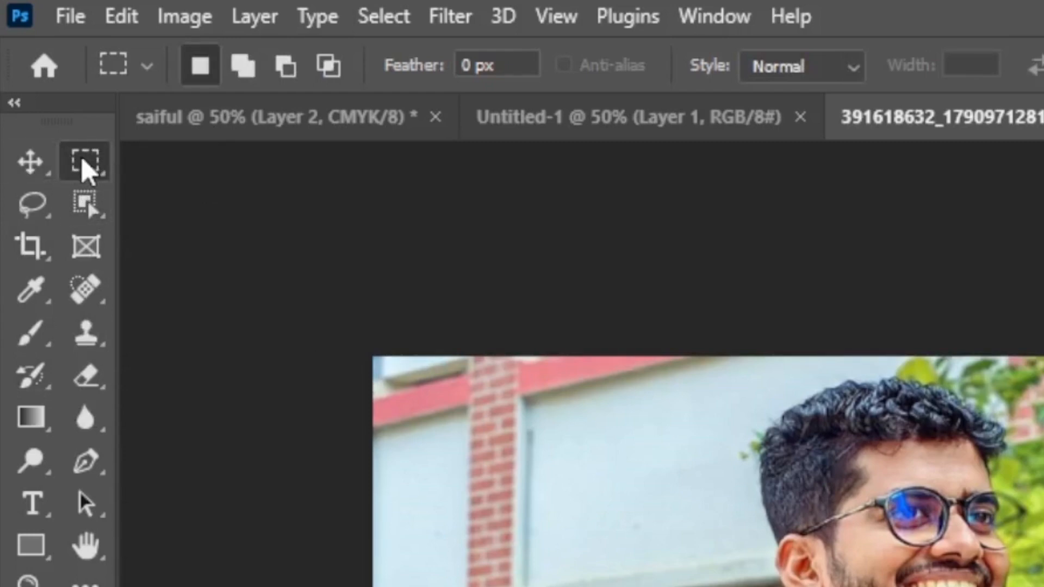
Draw a rectangular marquee from the wall to the man's collar, and shift the selection outline to surround his head
click(86, 164)
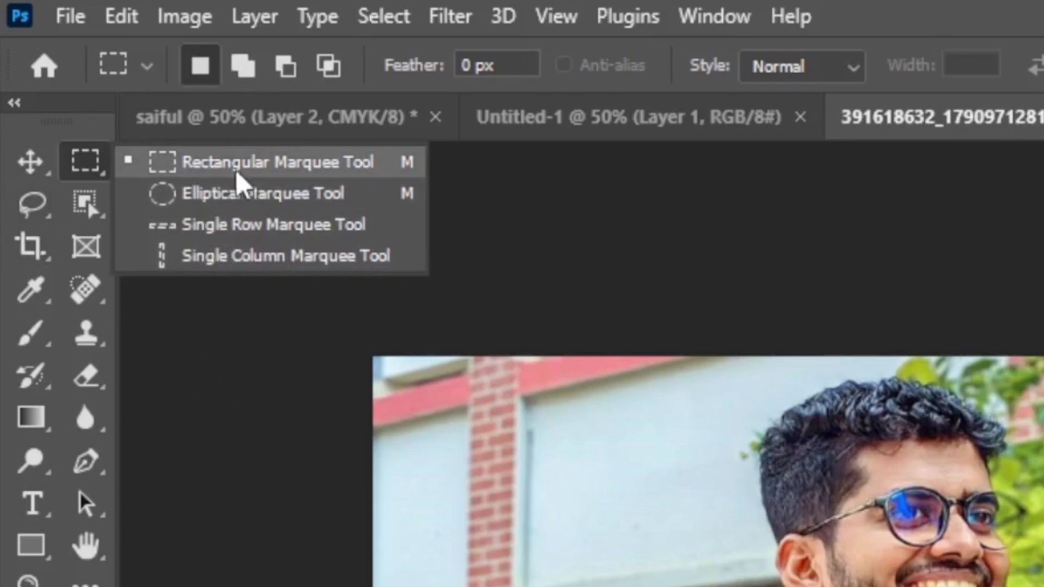
click(252, 172)
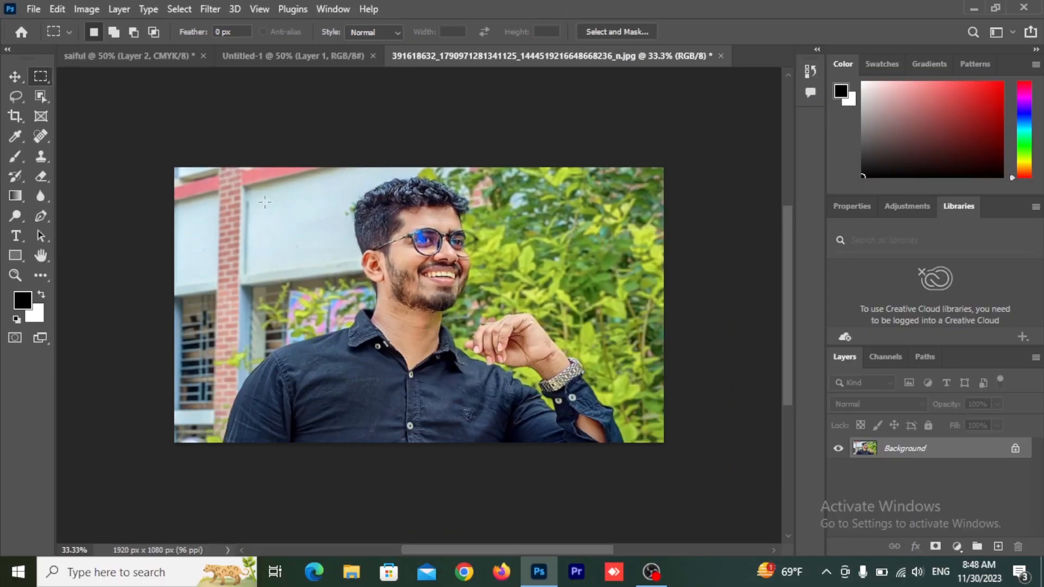
drag(246, 182, 425, 365)
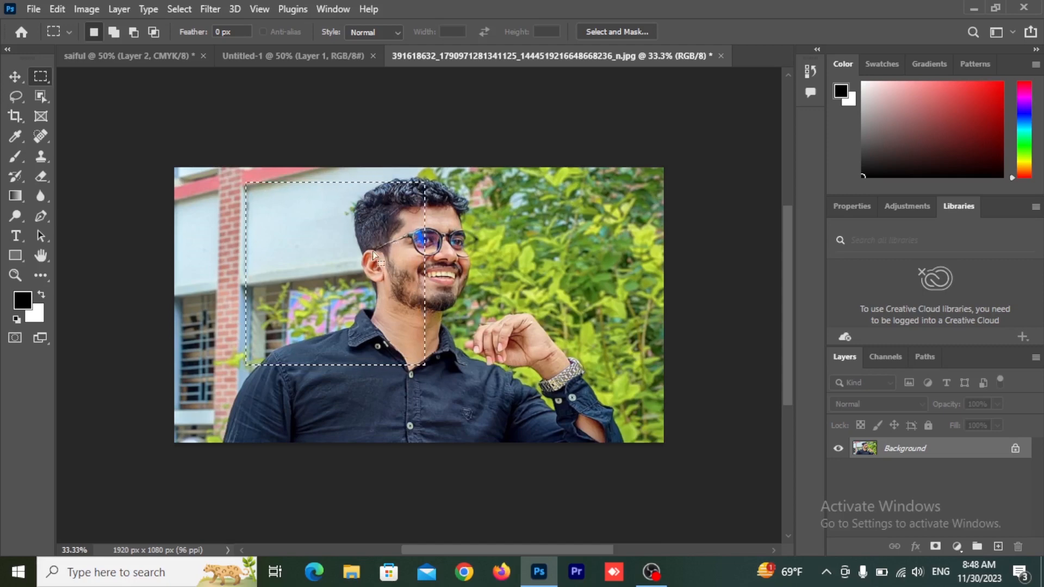
drag(316, 254, 387, 243)
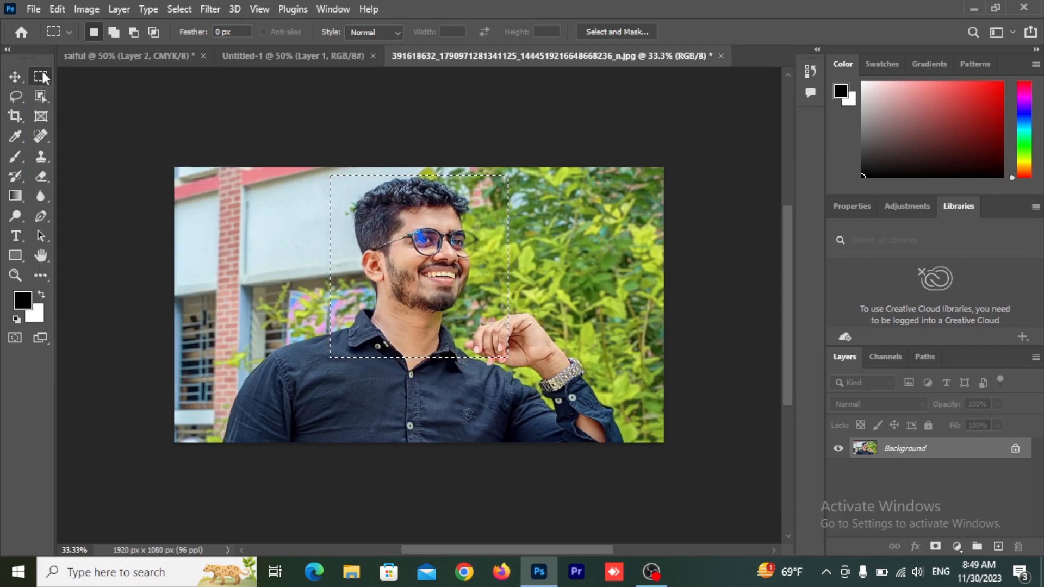
Try moving the selected head area to the photo's right edge with the Move tool, and undo the move
click(15, 76)
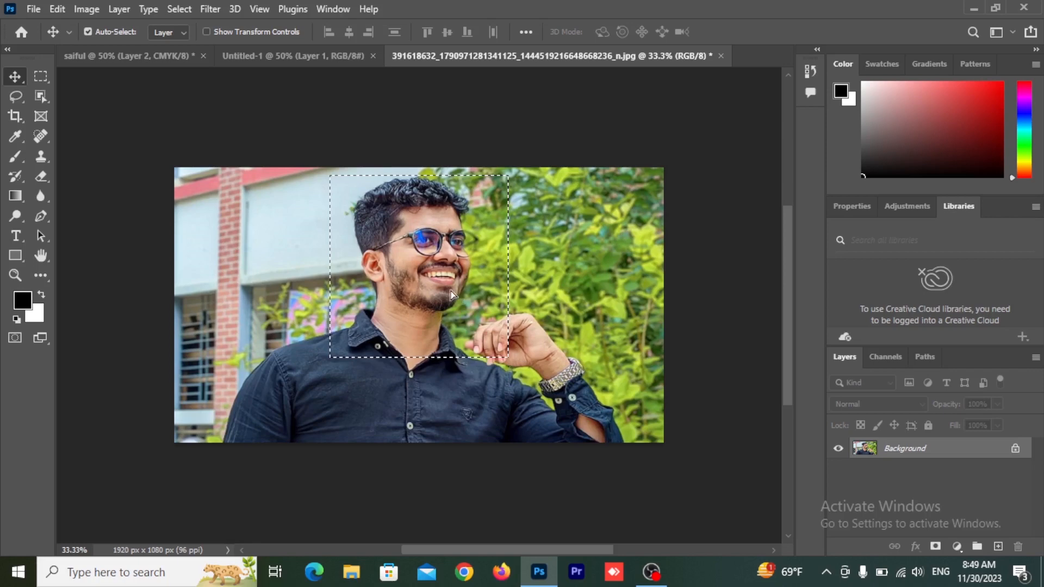
drag(451, 290, 630, 296)
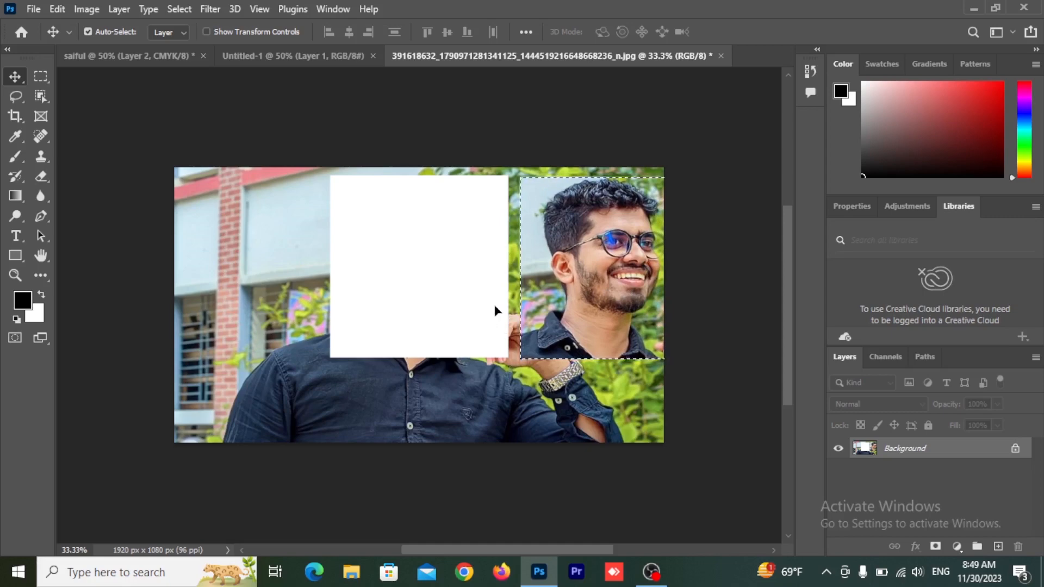
key(ctrl)
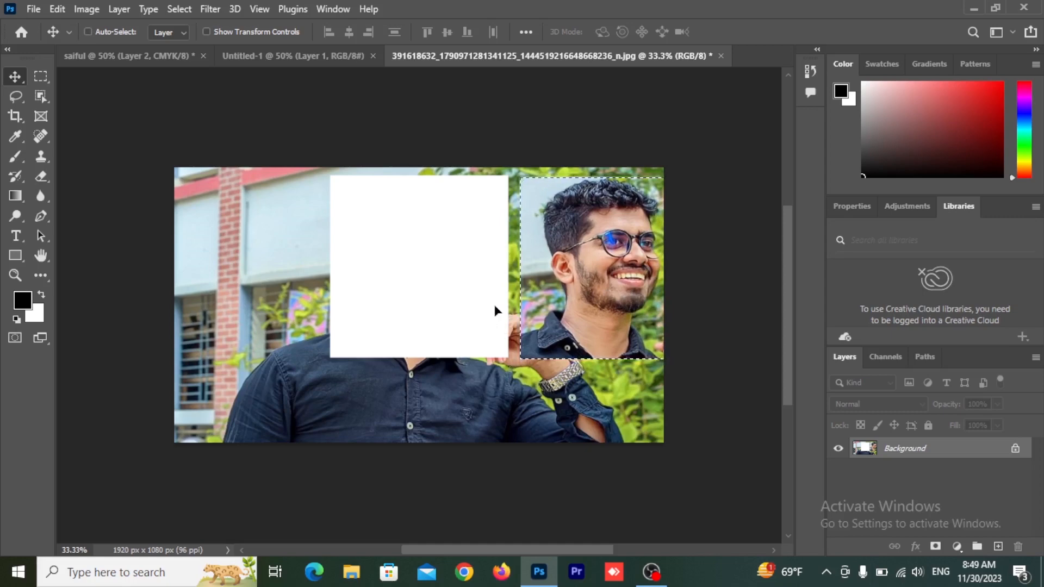
key(ctrl+z)
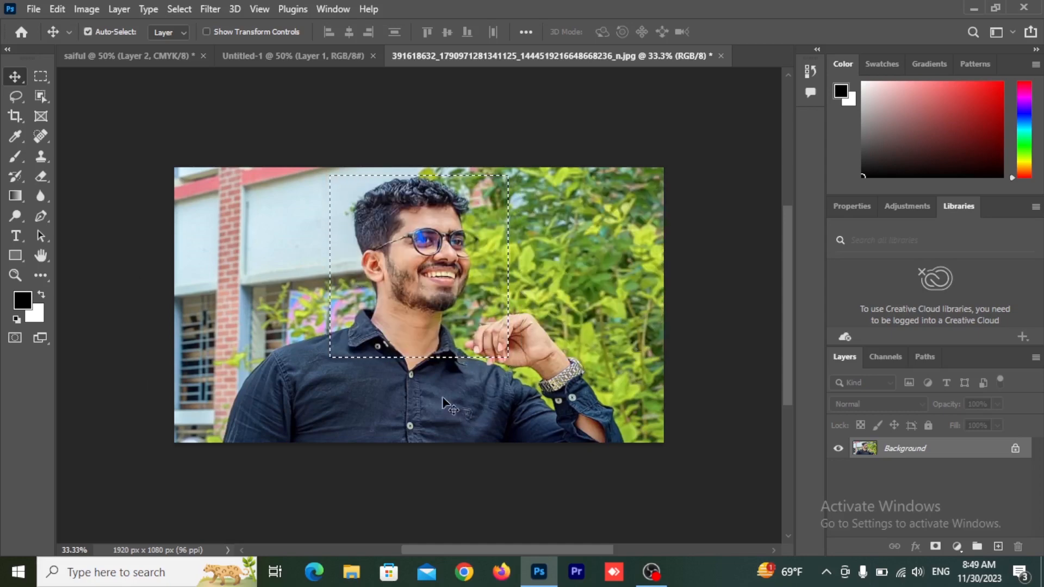
Replace the selection with a taller rectangular marquee from the photo's top edge to the man's chest
click(41, 76)
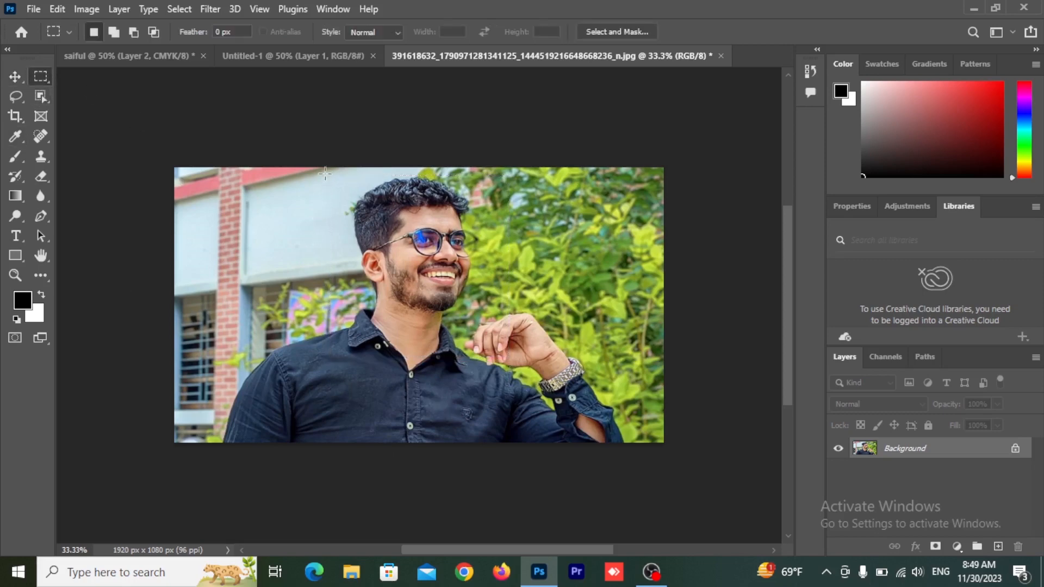
drag(325, 172, 490, 391)
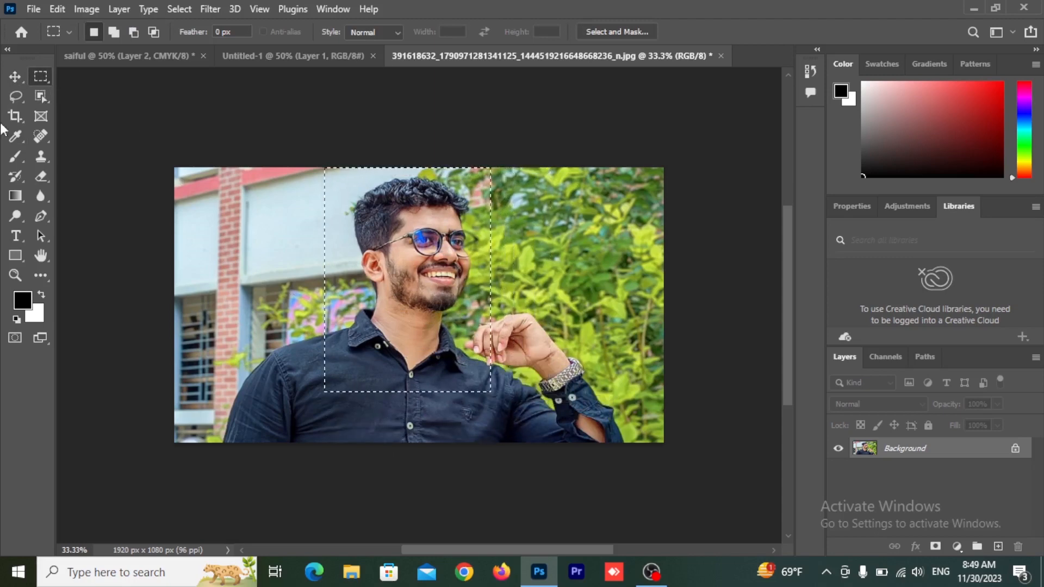
Try moving the selected head and chest area to the photo's left edge, and undo the move
click(12, 77)
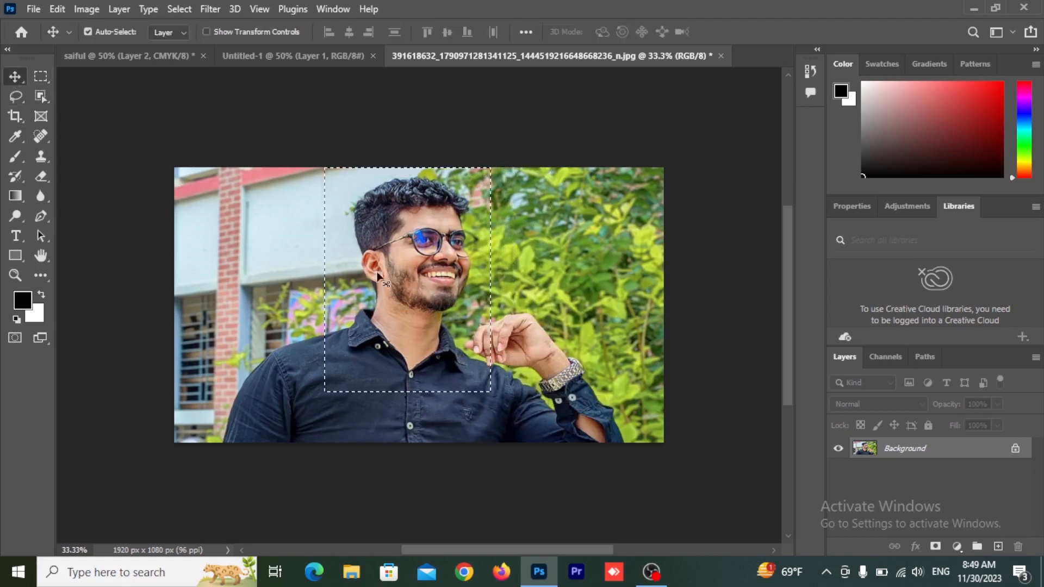
drag(379, 276, 208, 272)
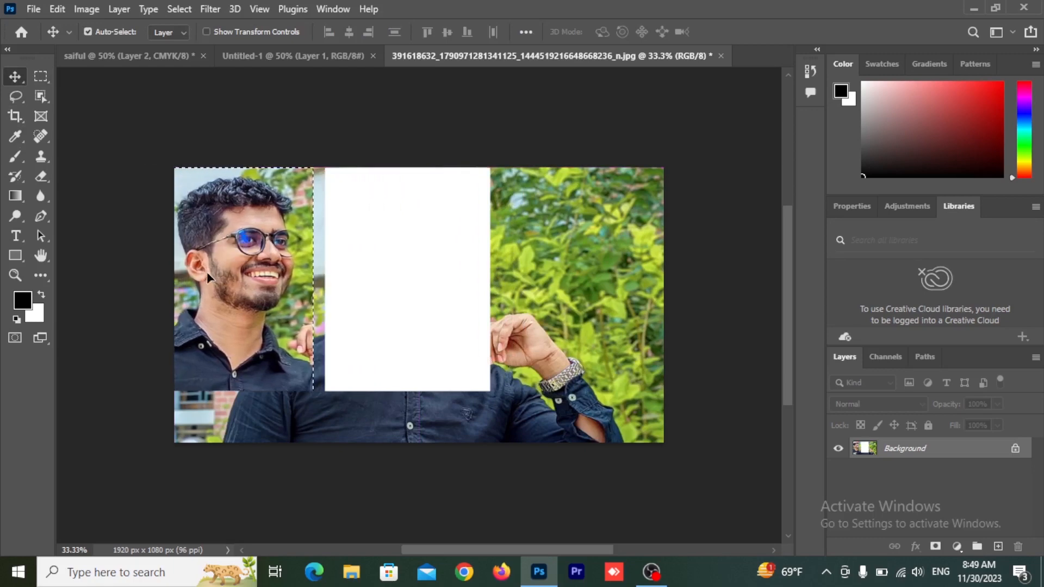
key(ctrl)
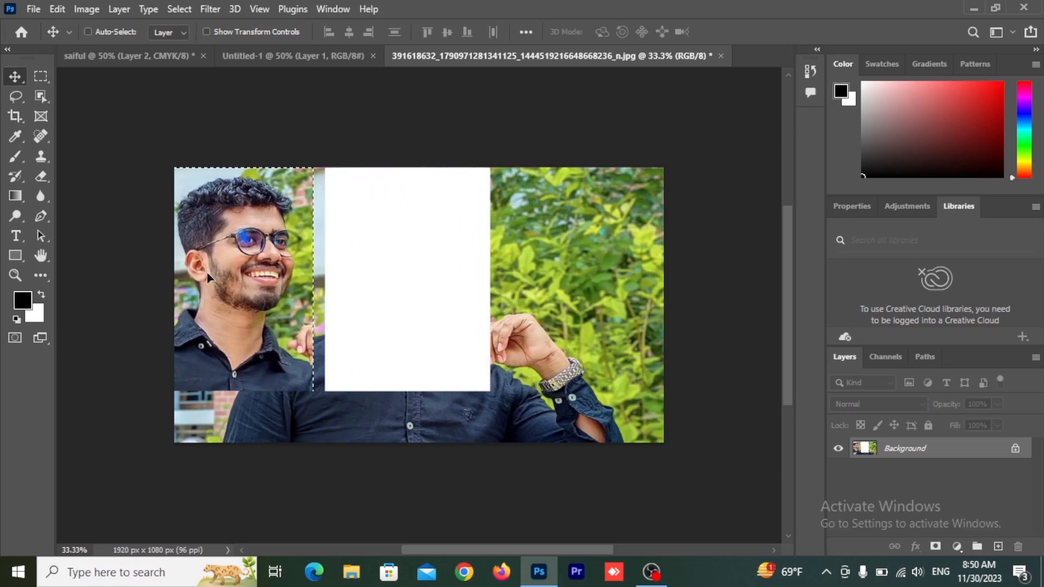
key(ctrl+z)
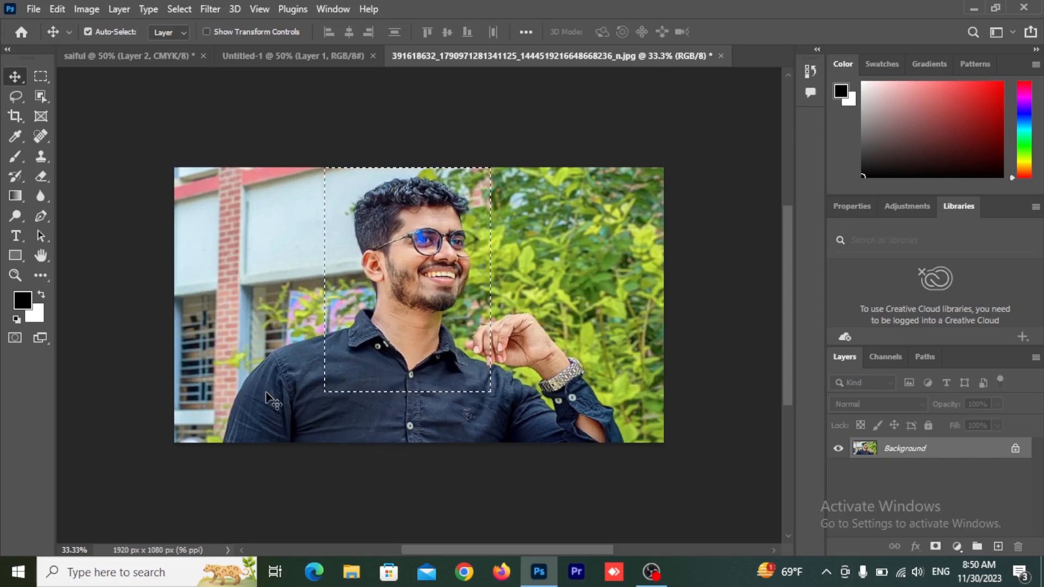
Extend the rectangular selection in Add to selection mode down to the photo's bottom edge and outward on both sides of the man
click(39, 77)
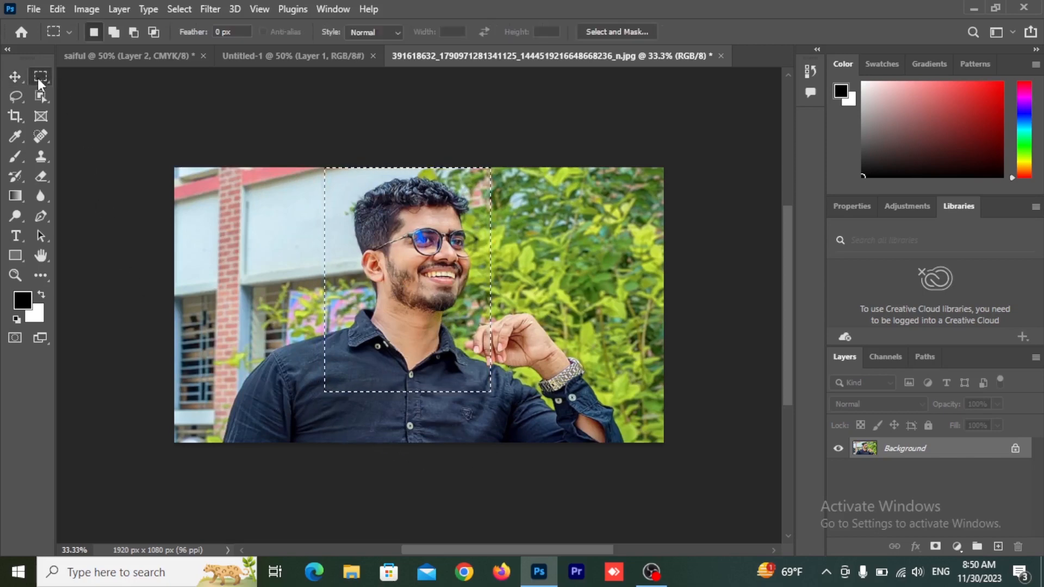
click(112, 30)
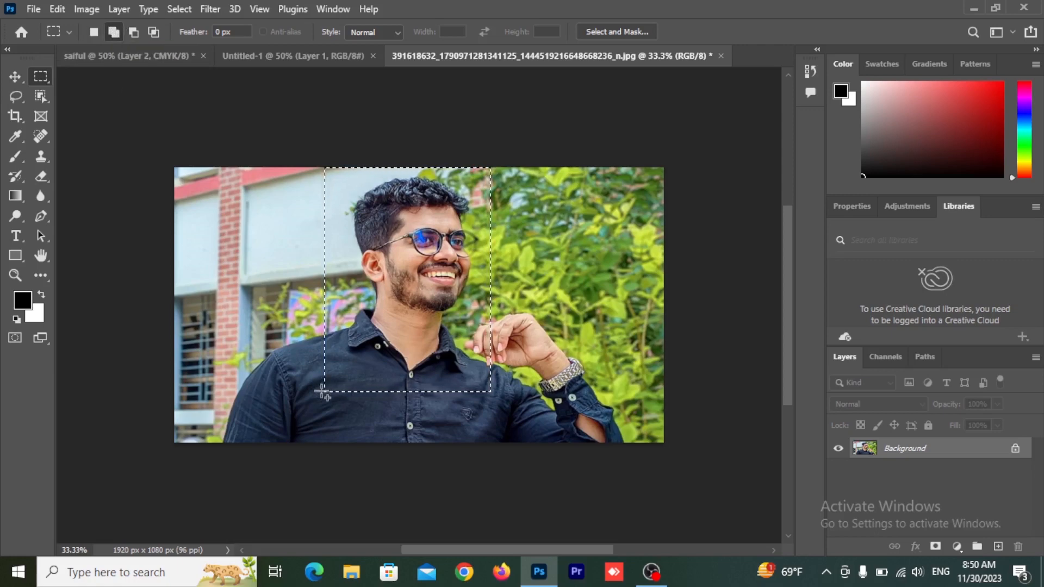
drag(459, 422, 490, 444)
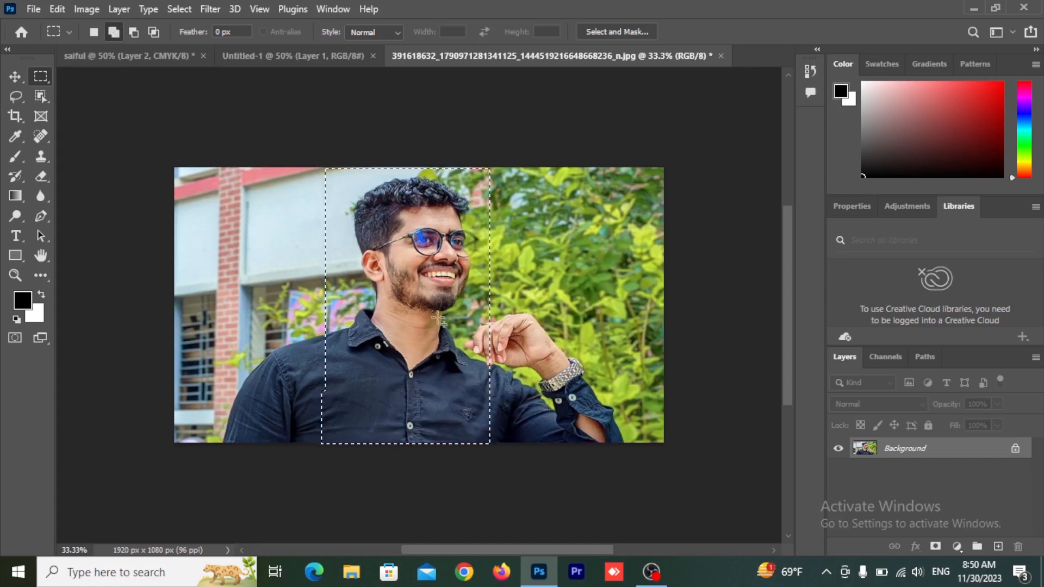
drag(484, 168, 552, 457)
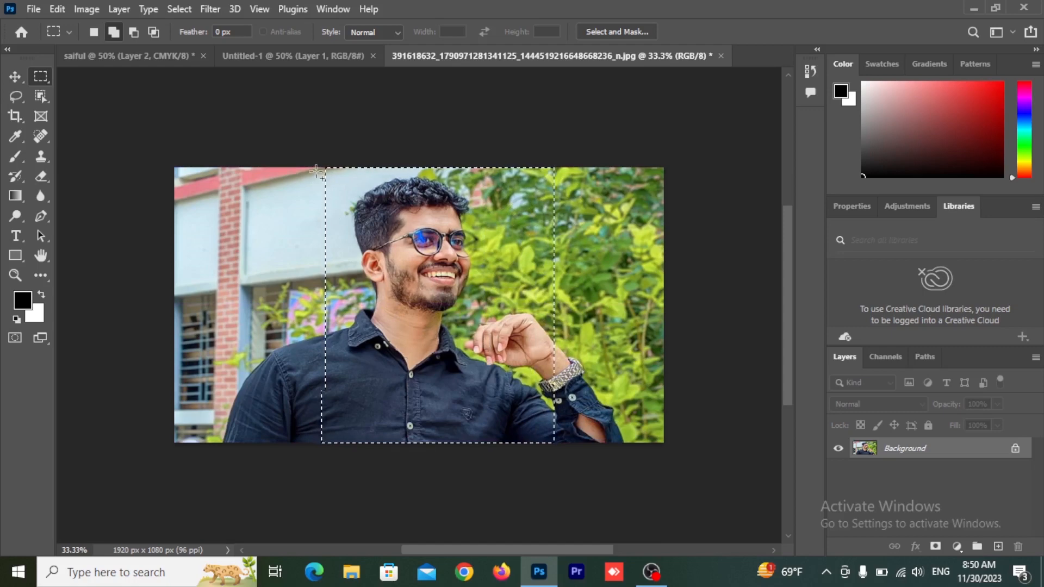
drag(311, 165, 339, 451)
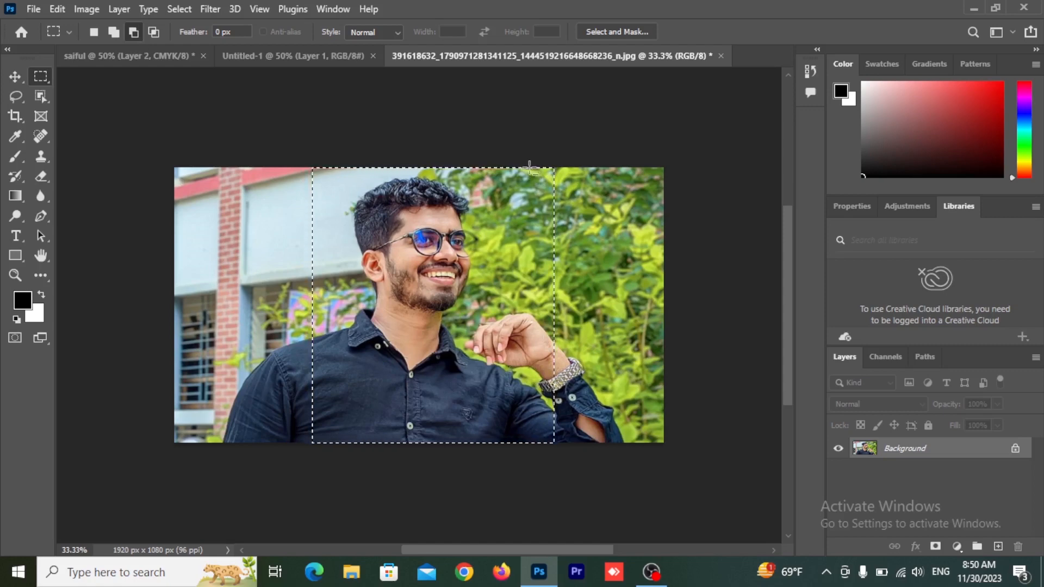
Subtract a strip along the selection's right side and the area below the man's collar from the selection
drag(530, 166, 575, 484)
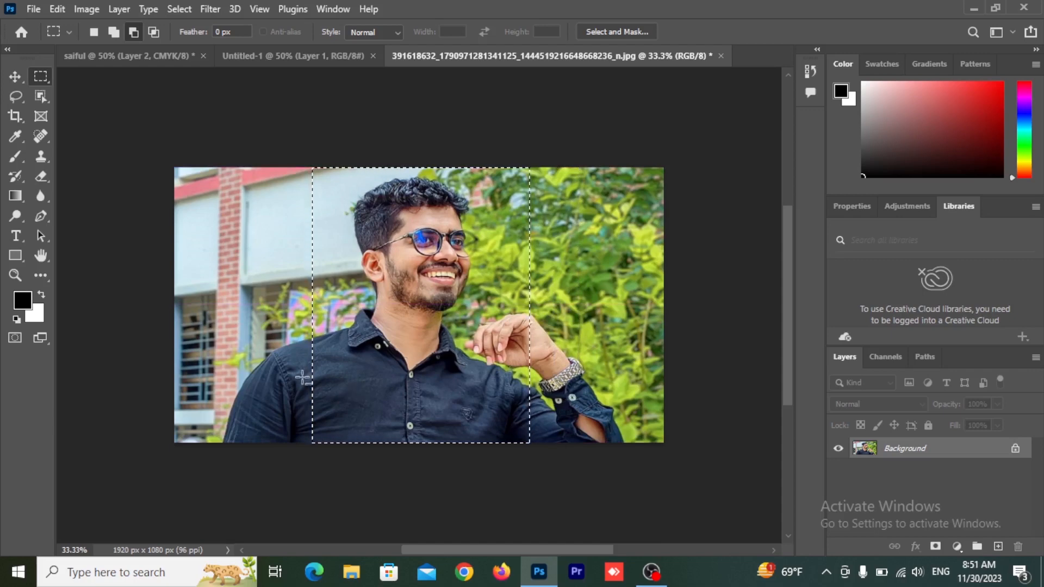
drag(296, 371, 583, 458)
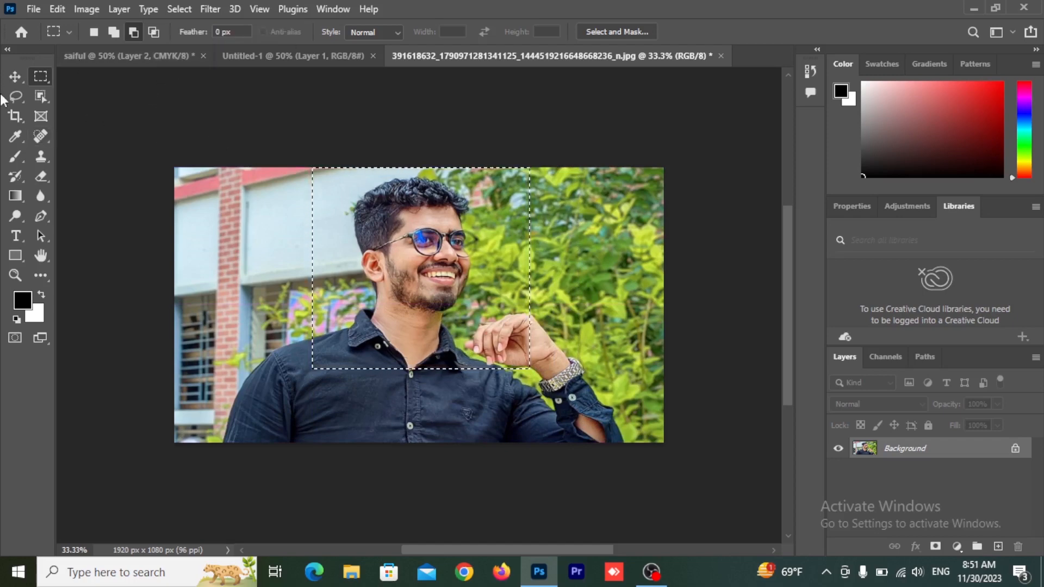
Clear the rectangular selection and switch to the Elliptical Marquee tool
right_click(40, 76)
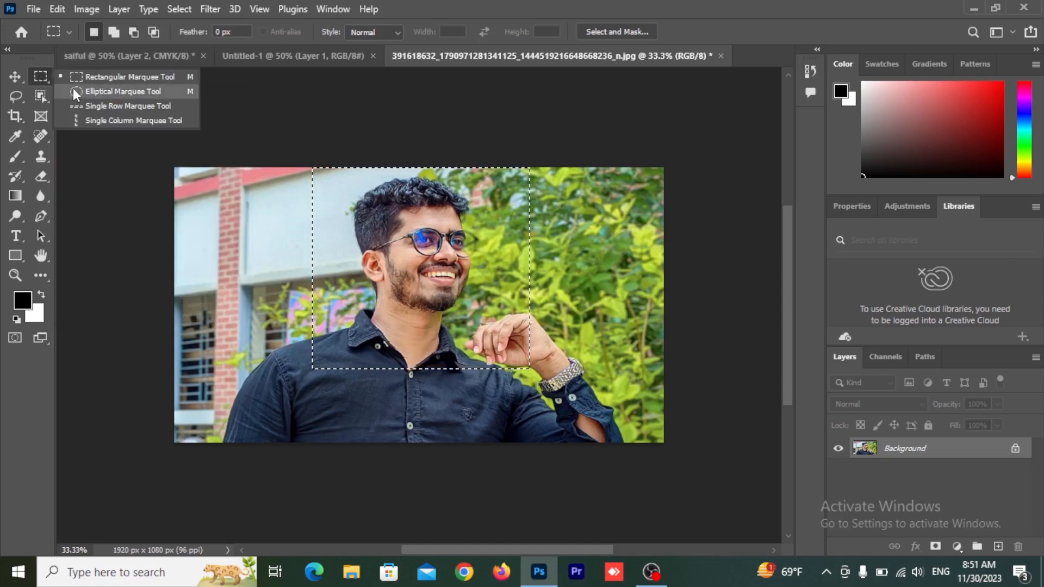
click(129, 91)
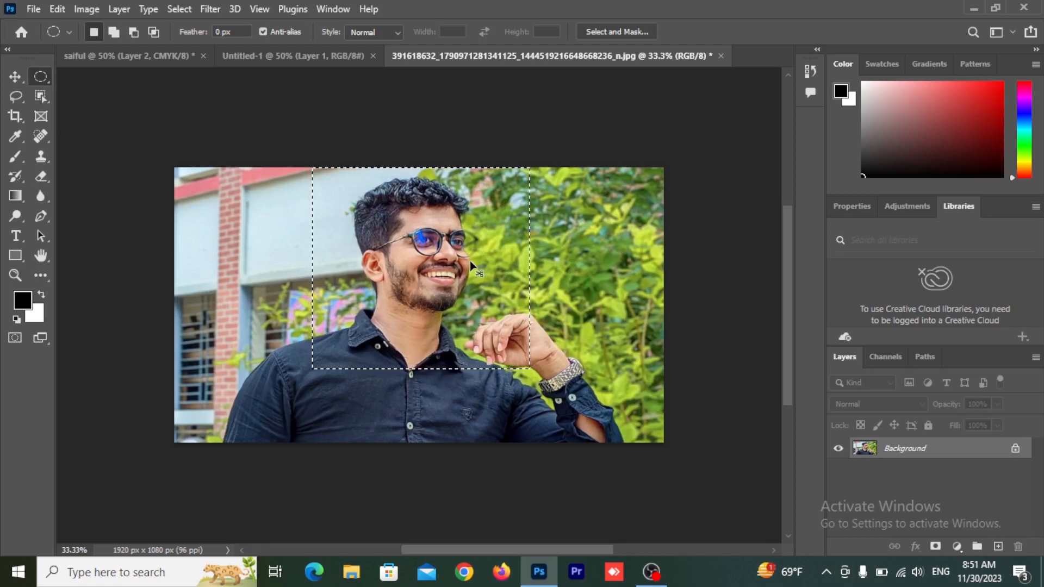
key(ctrl+d)
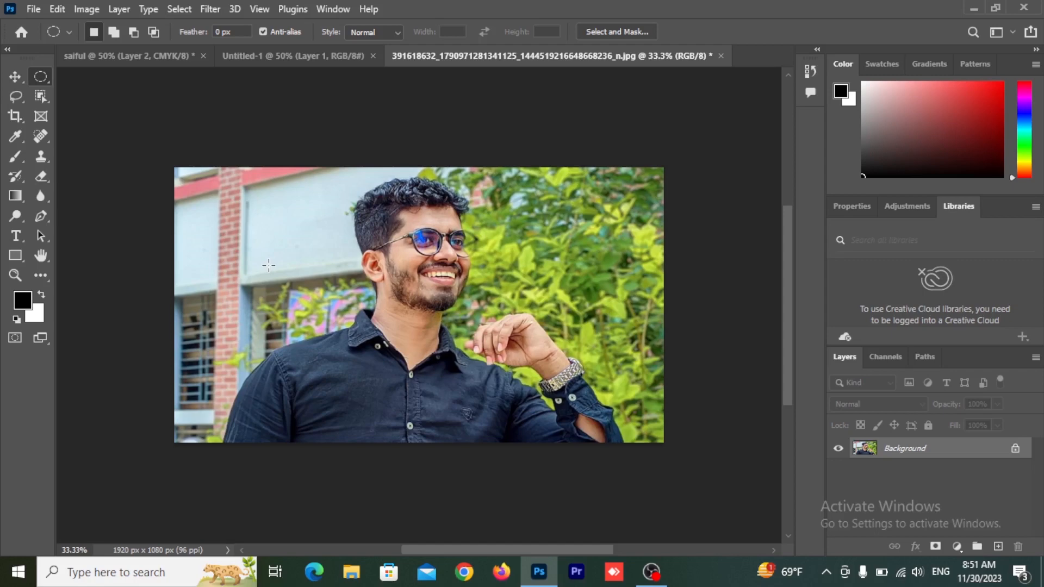
right_click(38, 76)
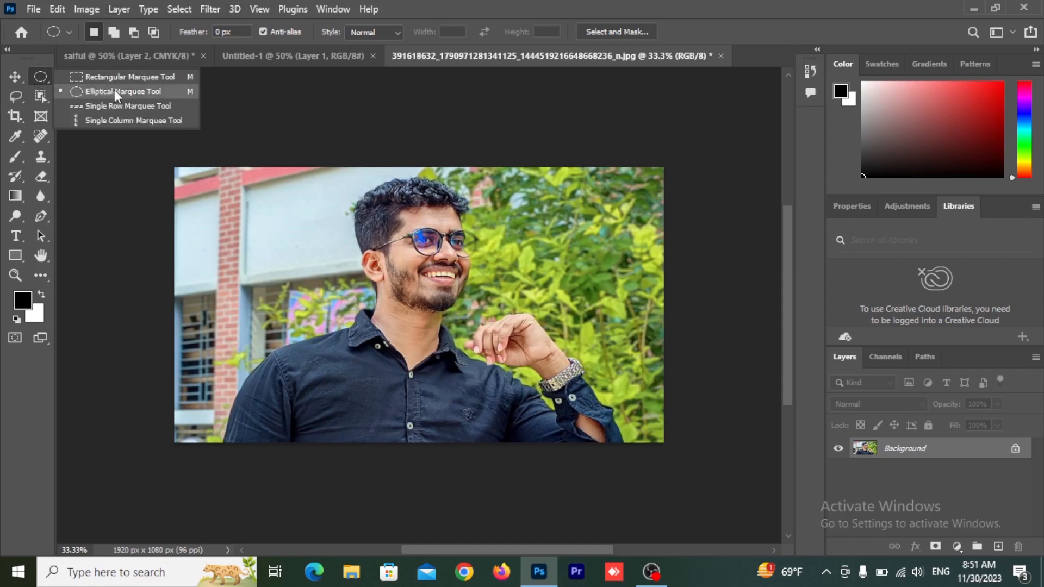
click(141, 90)
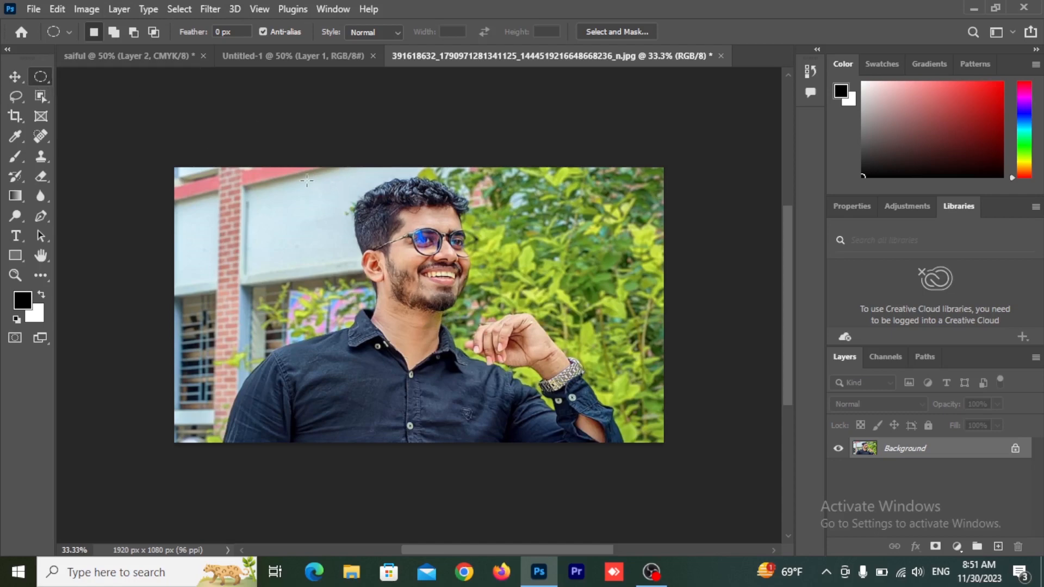
Try out wide elliptical selections around the man's head and chest, and deselect them
drag(306, 180, 572, 444)
click(398, 293)
drag(299, 189, 658, 412)
drag(231, 190, 521, 418)
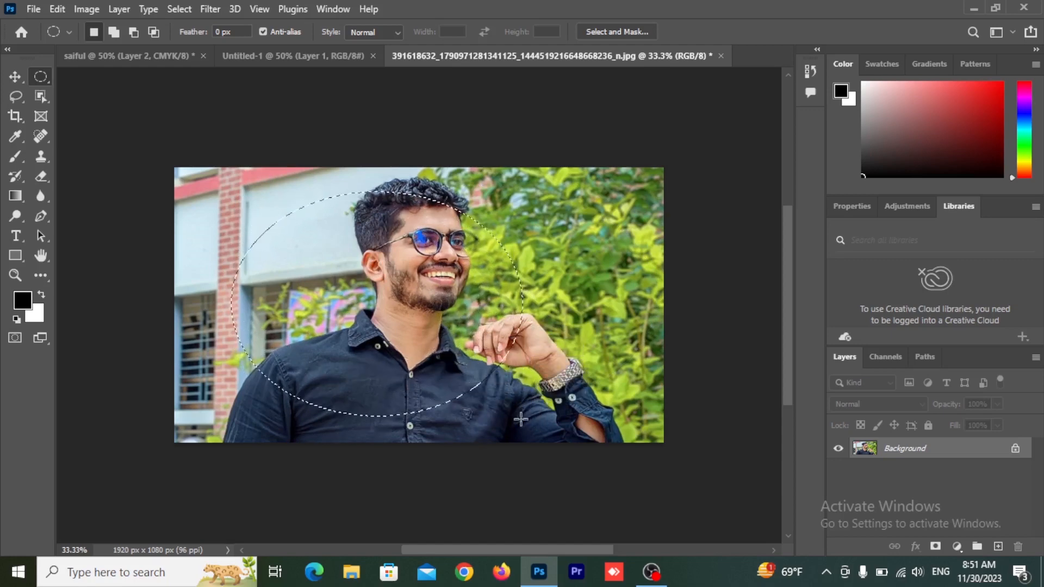
click(459, 318)
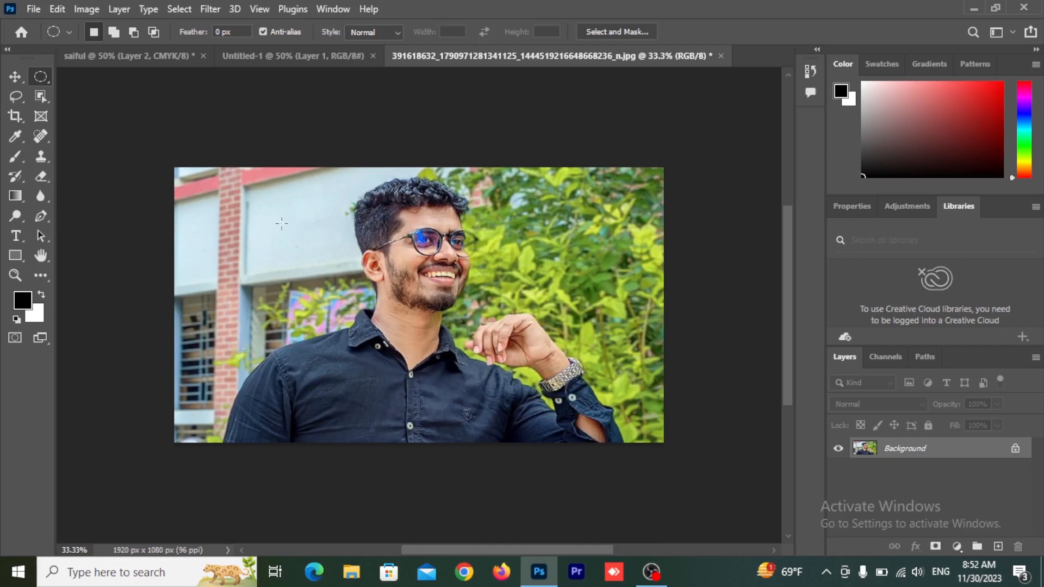
Make a circular selection around the man's head and chest, and shift its pixels slightly right and up
drag(282, 223, 692, 444)
drag(439, 315, 461, 286)
click(17, 76)
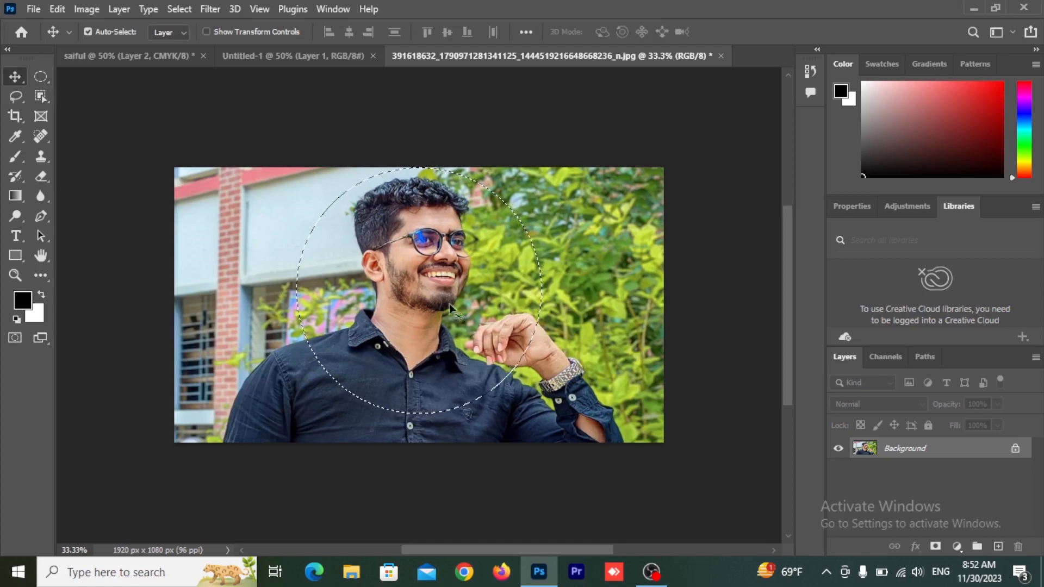
drag(475, 312, 501, 302)
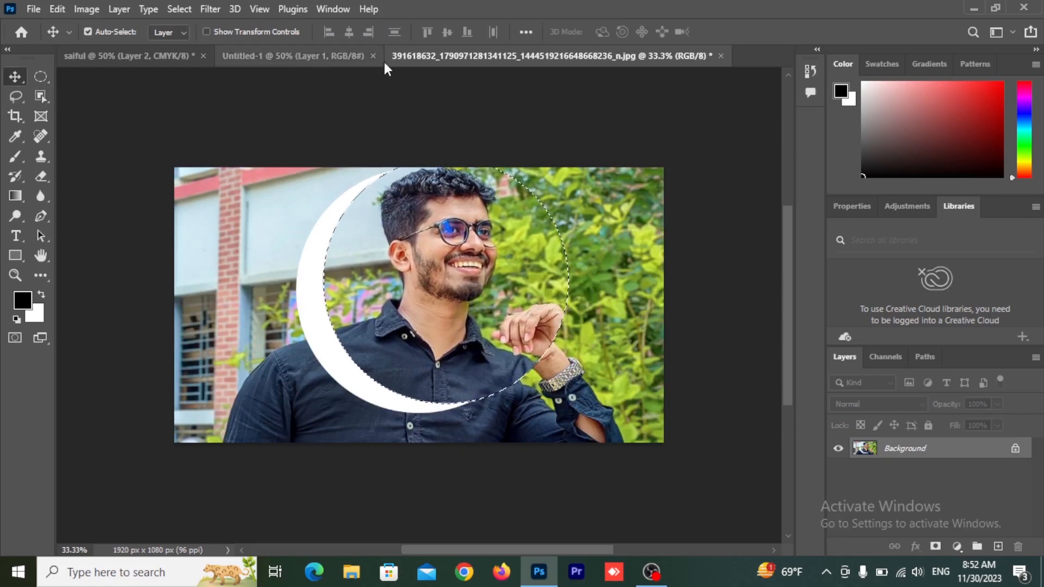
Move the circular portrait cutout into the Untitled-1 document and place it left of the artboard's centre
click(274, 55)
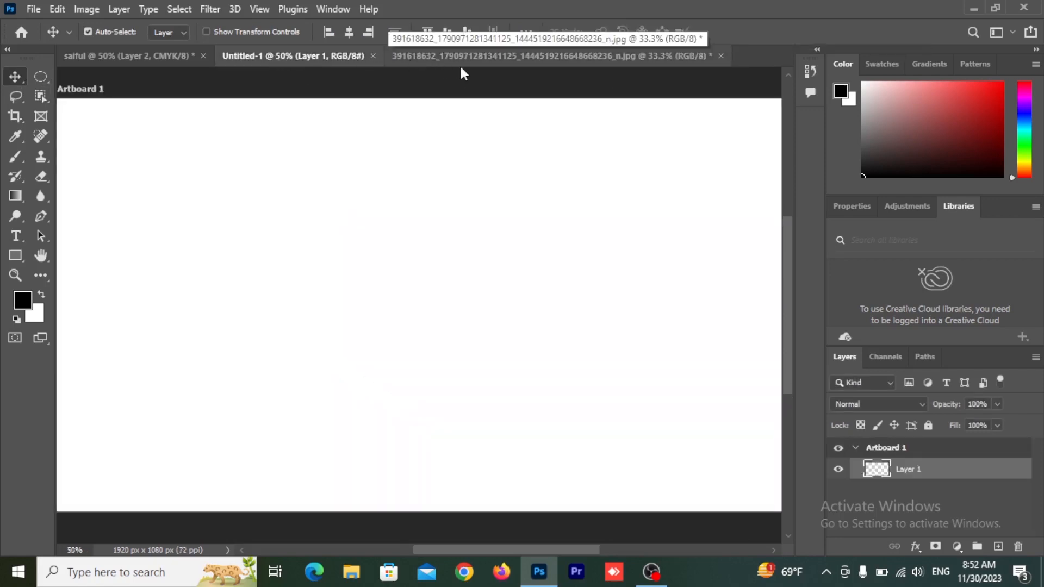
click(481, 57)
drag(461, 268, 430, 319)
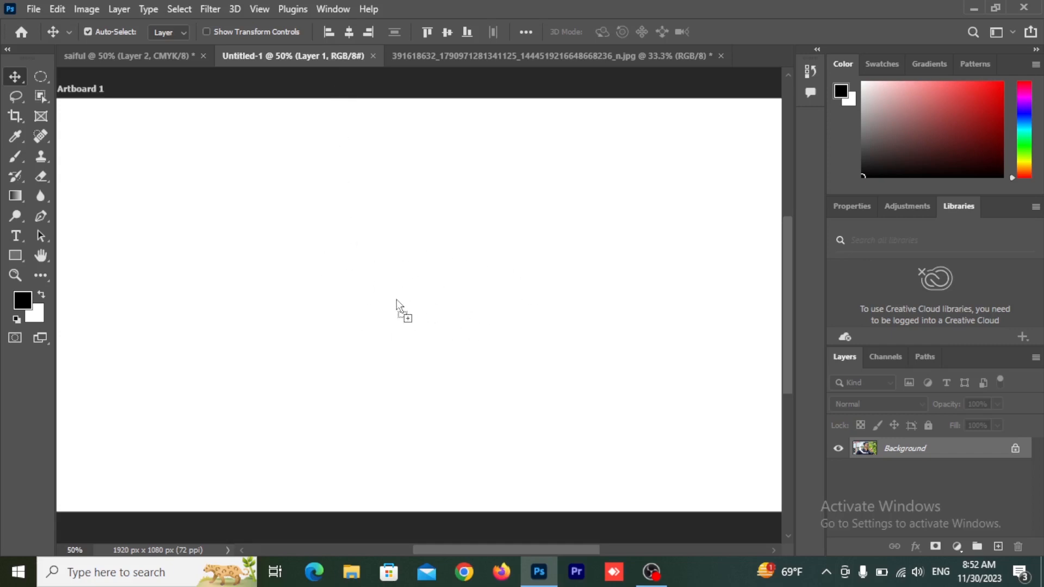
drag(435, 298, 452, 315)
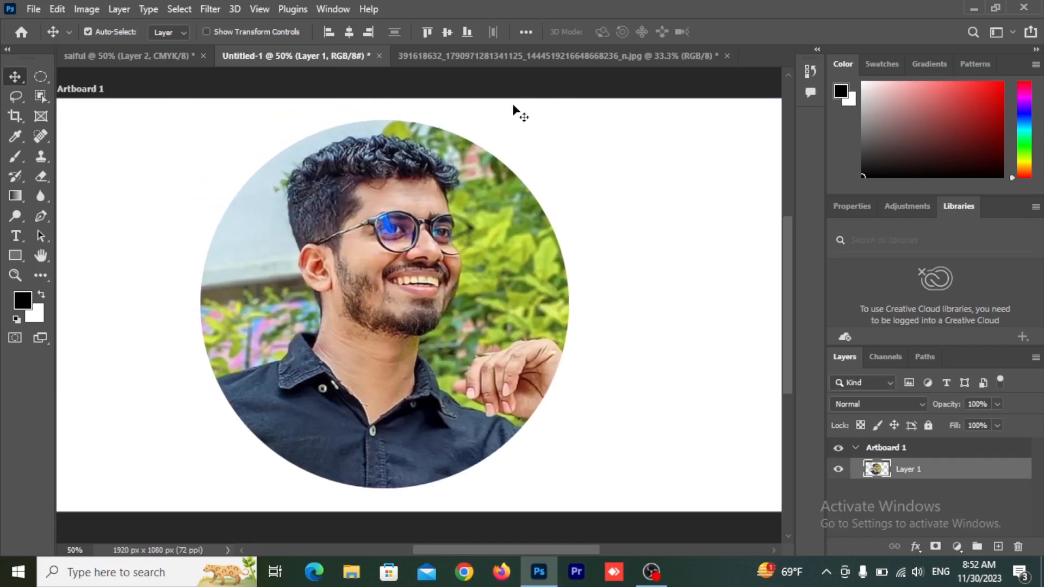
Return to the photo, unlock its Background layer, and copy the circular selection
click(517, 55)
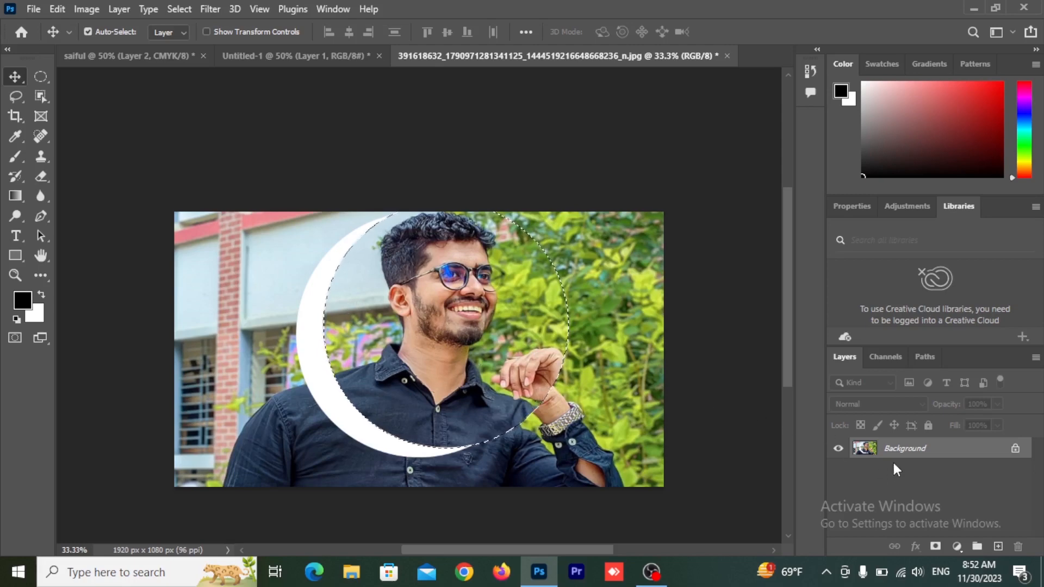
click(1014, 449)
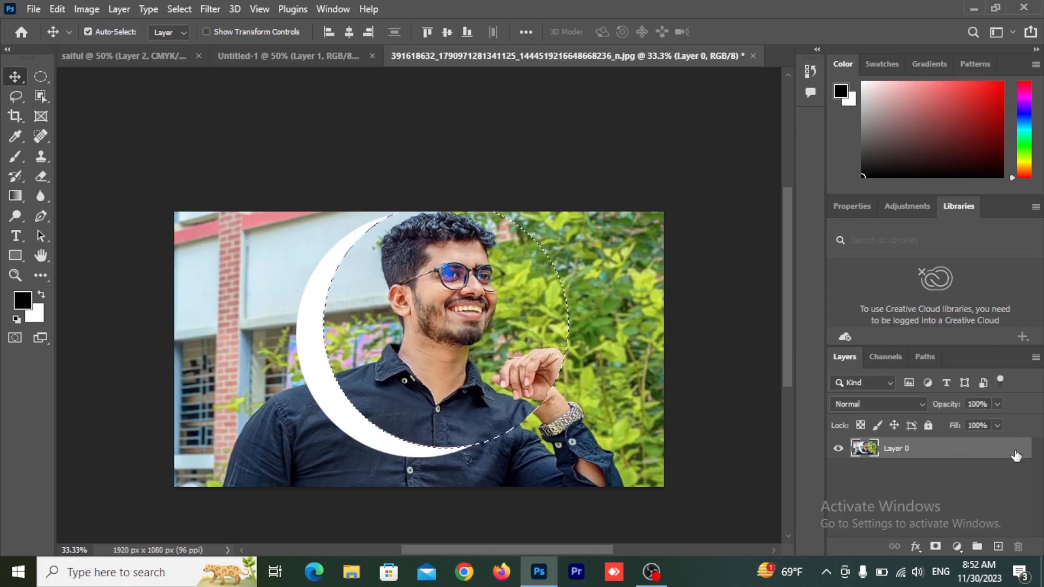
key(ctrl)
Paste the copied circle slightly below the centre of the blank CMYK document, and close that document
click(109, 57)
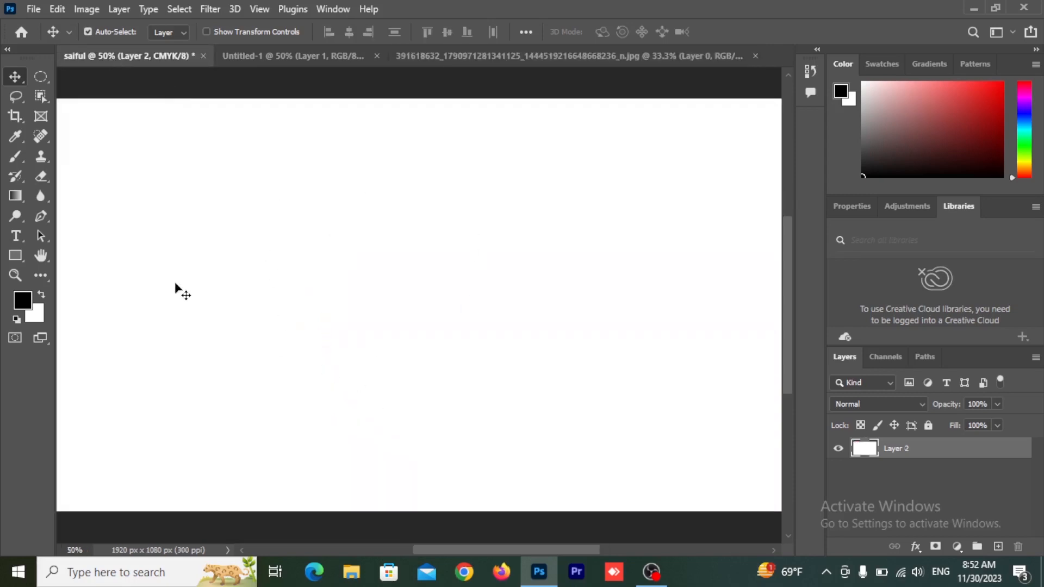
key(ctrl)
drag(228, 252, 248, 256)
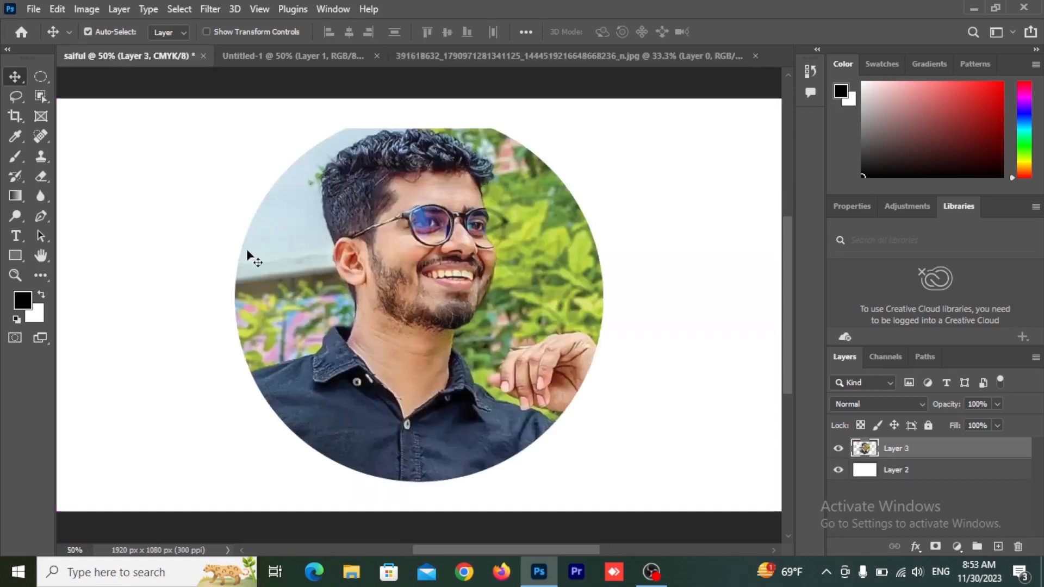
drag(465, 256, 457, 271)
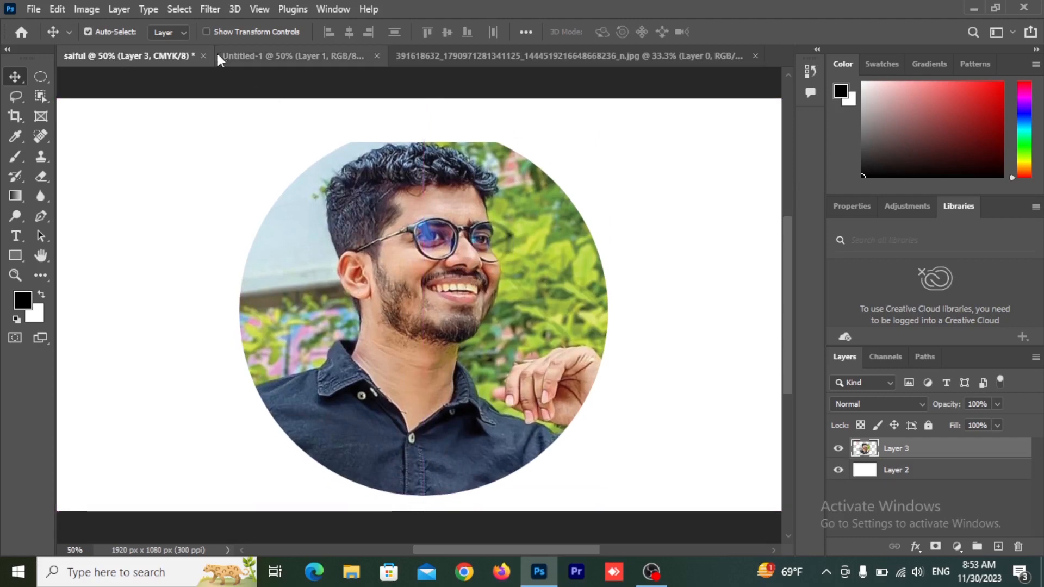
click(204, 55)
click(516, 222)
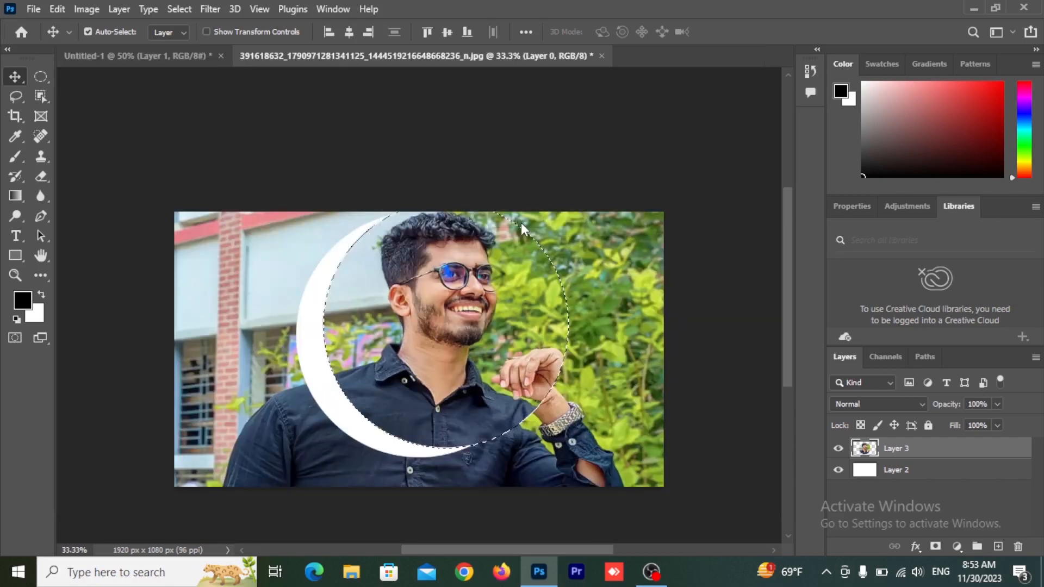
Select a single pixel row across the photo at the man's neck with the Single Row Marquee tool
click(42, 75)
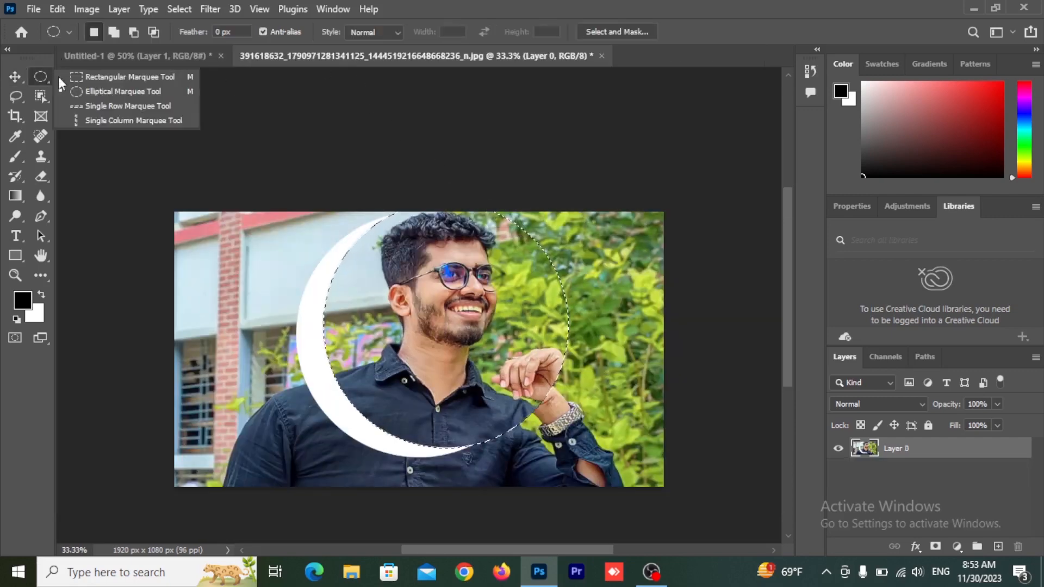
click(138, 107)
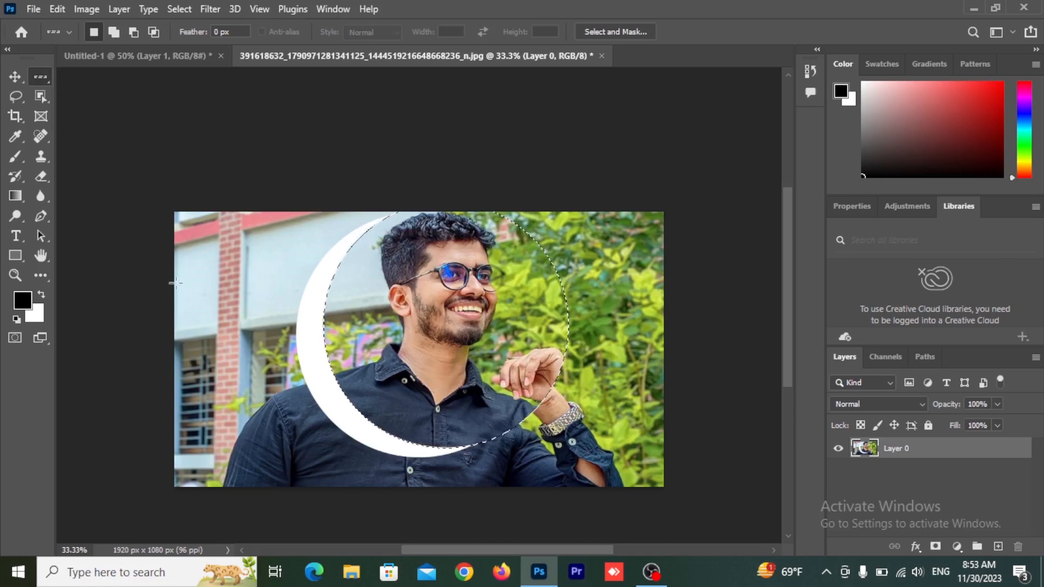
drag(183, 277, 649, 349)
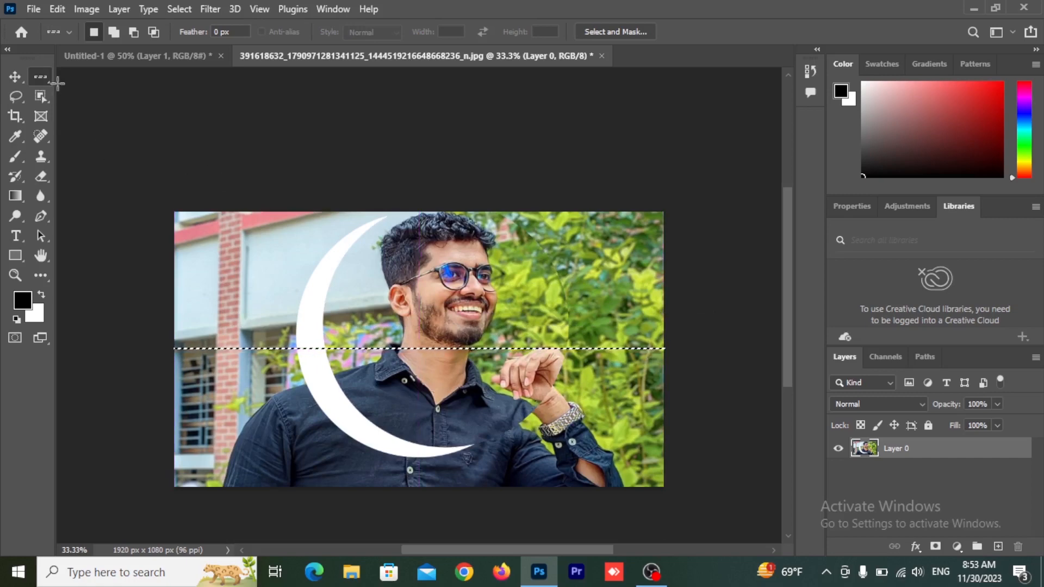
Replace the row with a single-column selection running through the man's ear and shirt
right_click(42, 78)
click(103, 120)
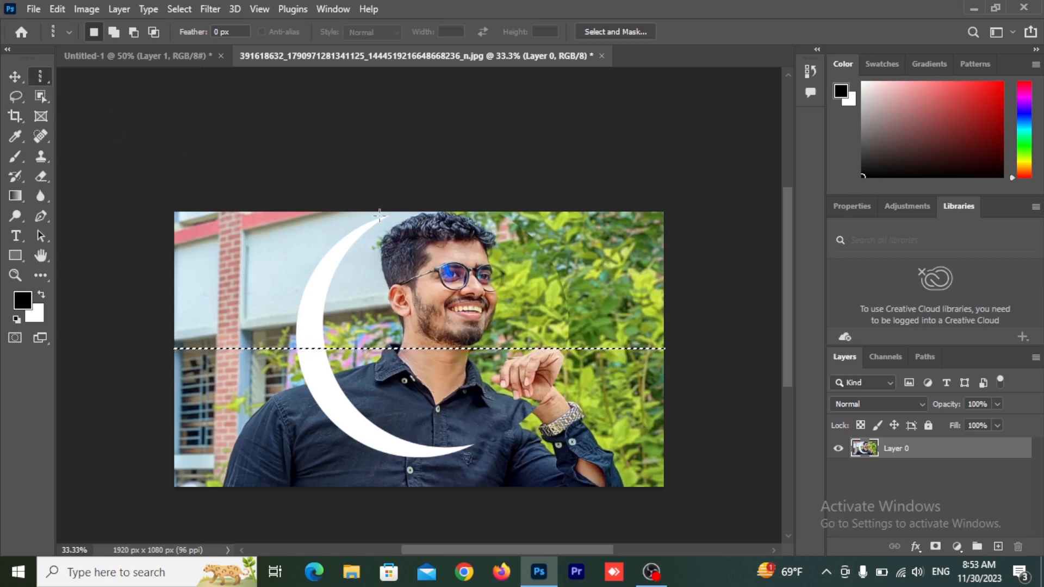
drag(381, 255, 412, 465)
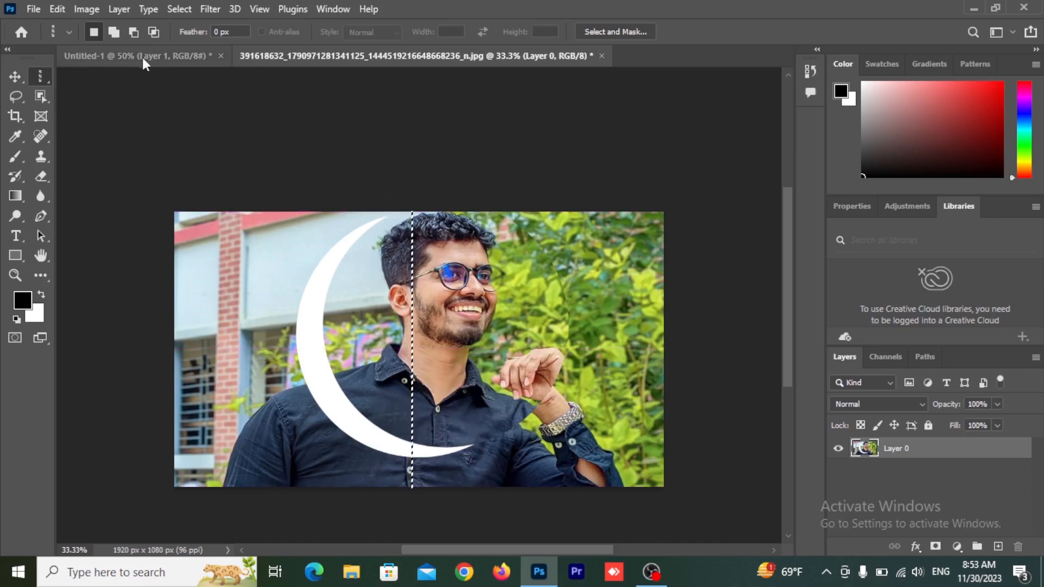
Replace the column with a single-row selection across the photo just below the man's collar
click(115, 31)
right_click(41, 79)
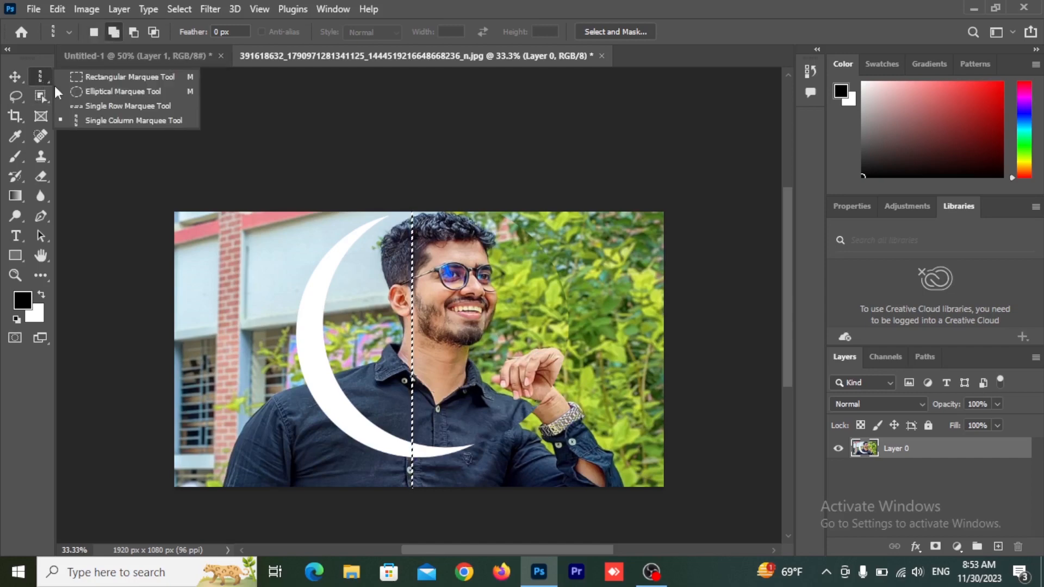
click(90, 103)
drag(641, 326, 799, 391)
drag(664, 545, 535, 552)
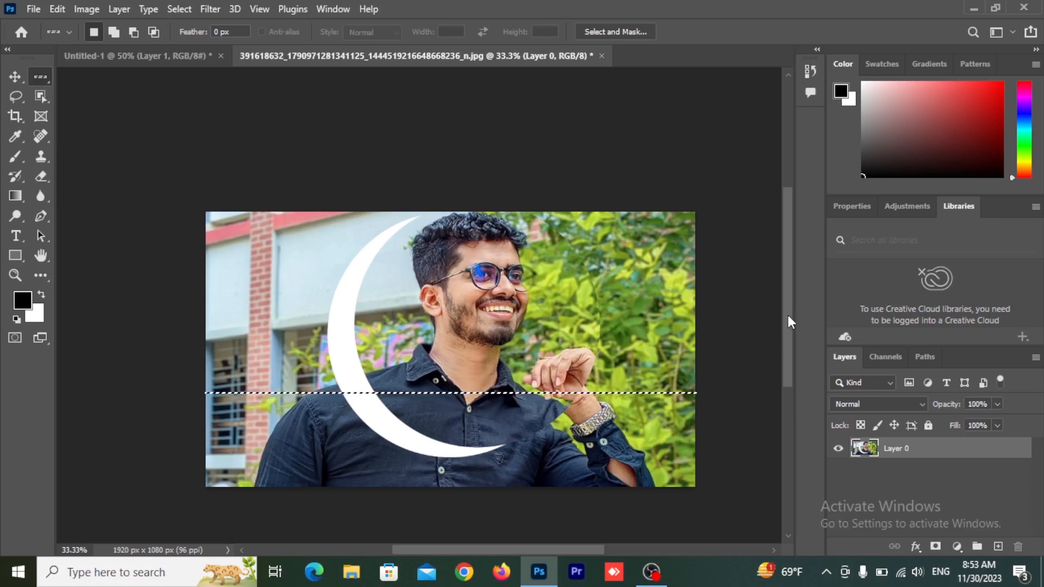
drag(787, 316, 781, 345)
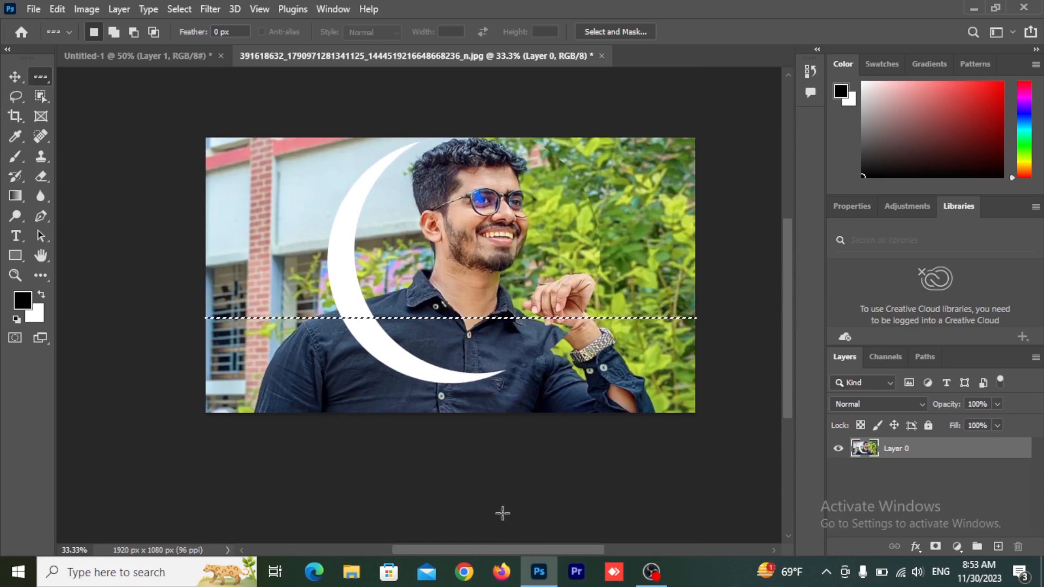
drag(484, 553, 449, 560)
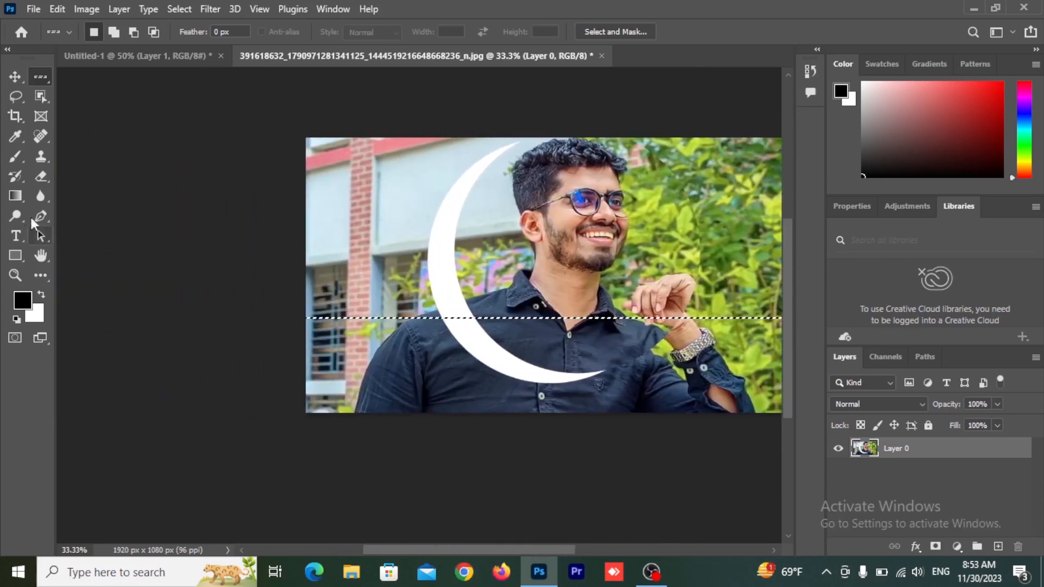
Switch to the Rectangular Marquee tool and delete the circular portrait layer from the Untitled-1 artboard
right_click(41, 74)
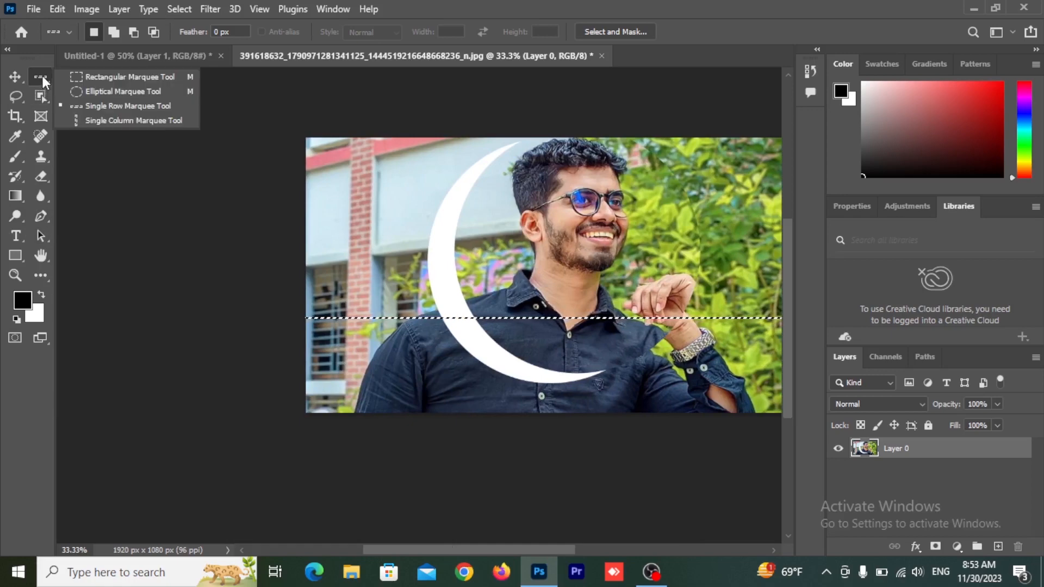
click(77, 79)
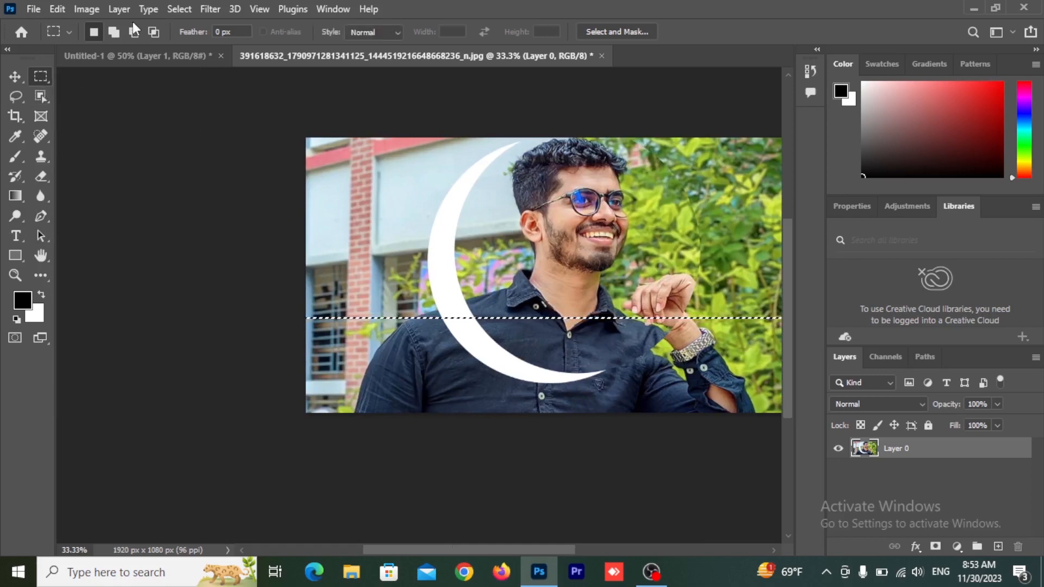
click(146, 57)
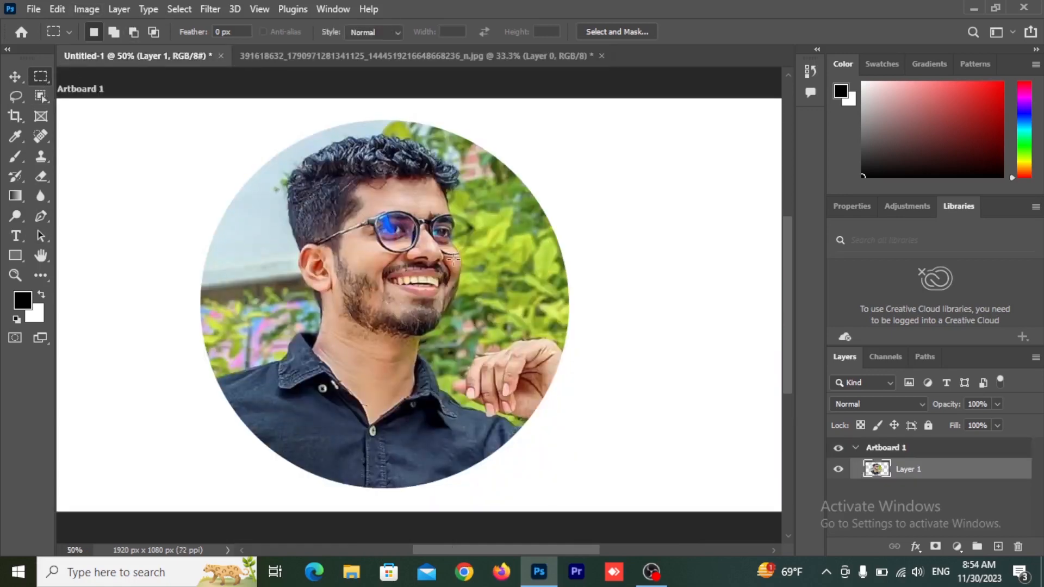
scroll(456, 265, down, 1)
scroll(456, 265, down, 1)
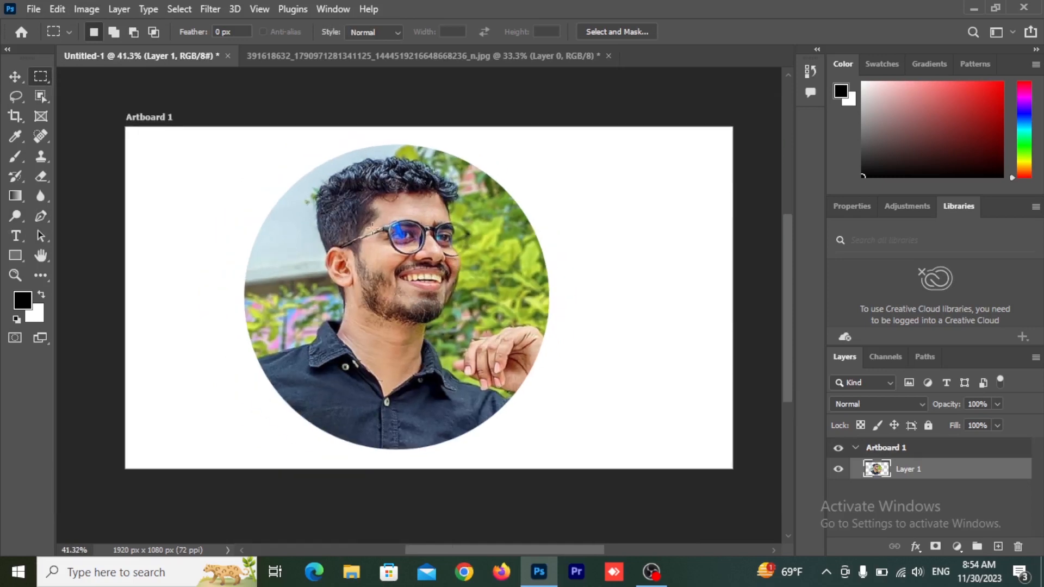
key(Delete)
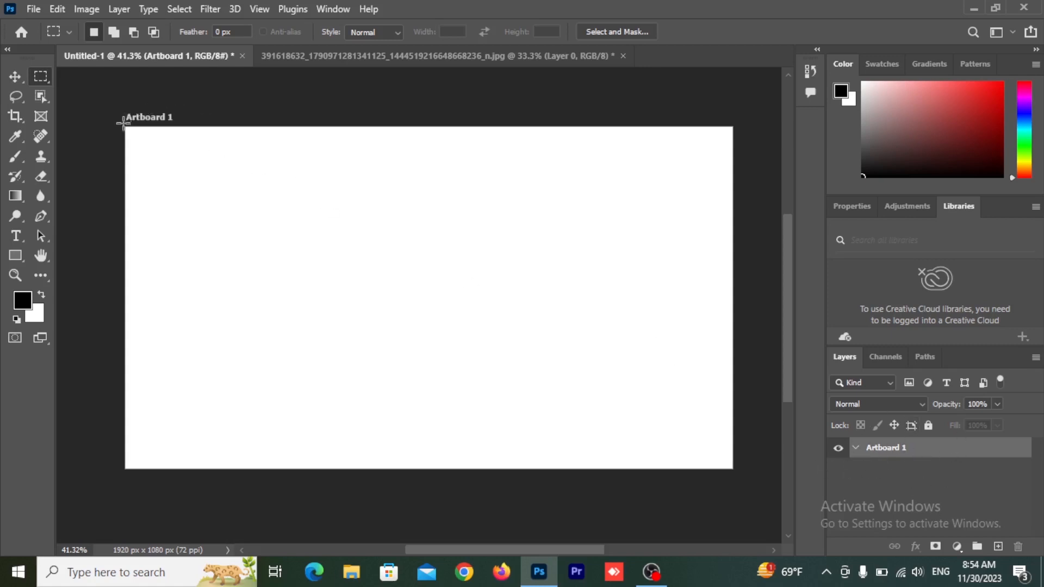
Select the whole artboard with the Rectangular Marquee tool and set the background colour to green 11b433
drag(122, 125, 734, 468)
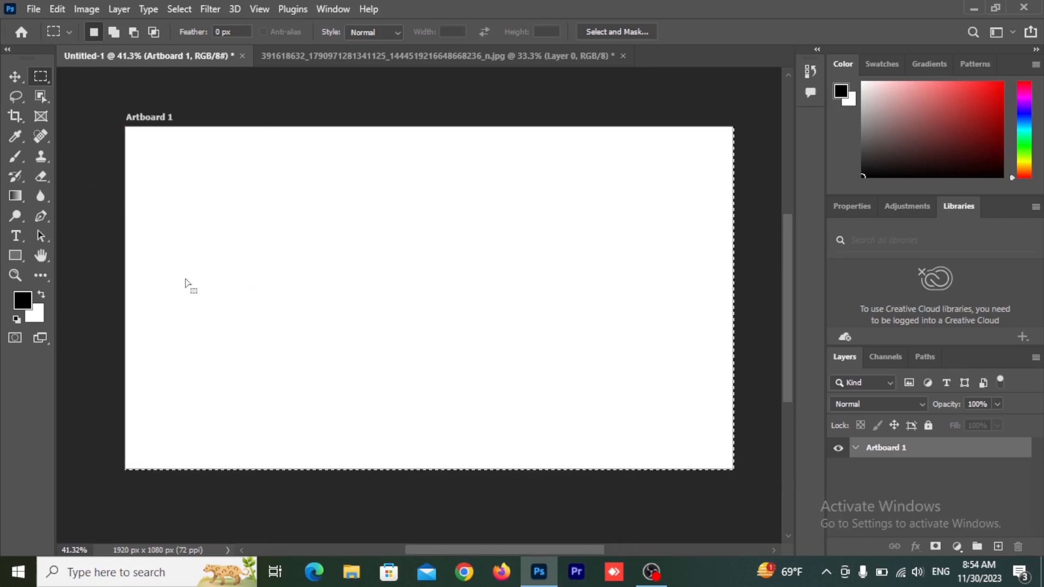
click(38, 320)
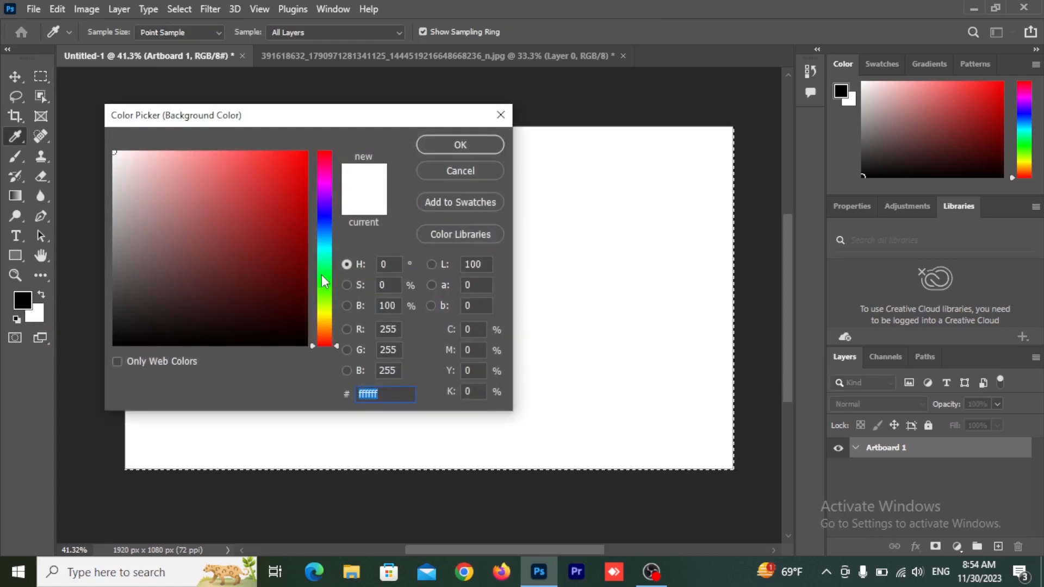
click(324, 275)
click(289, 208)
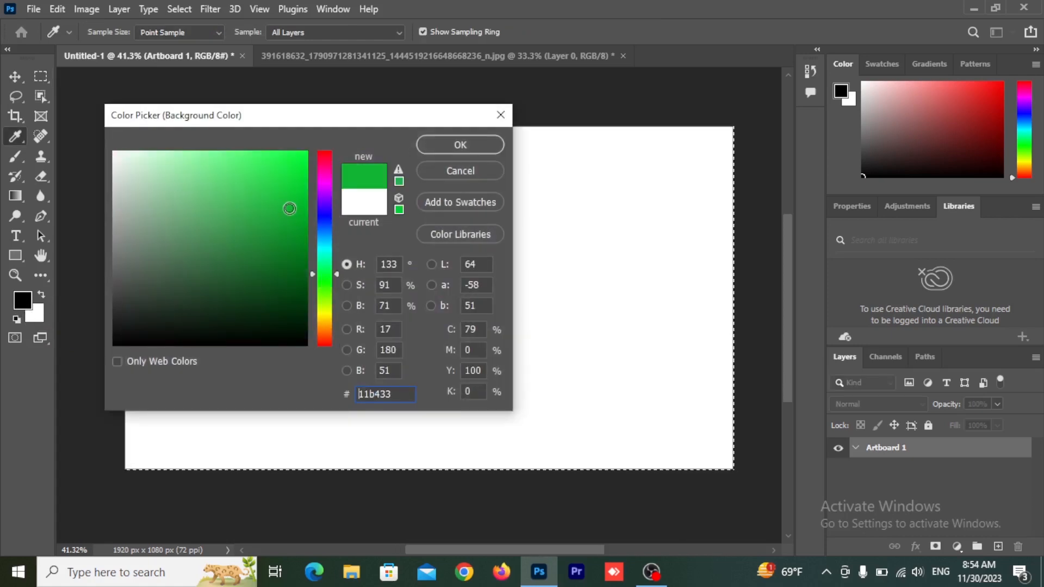
click(460, 144)
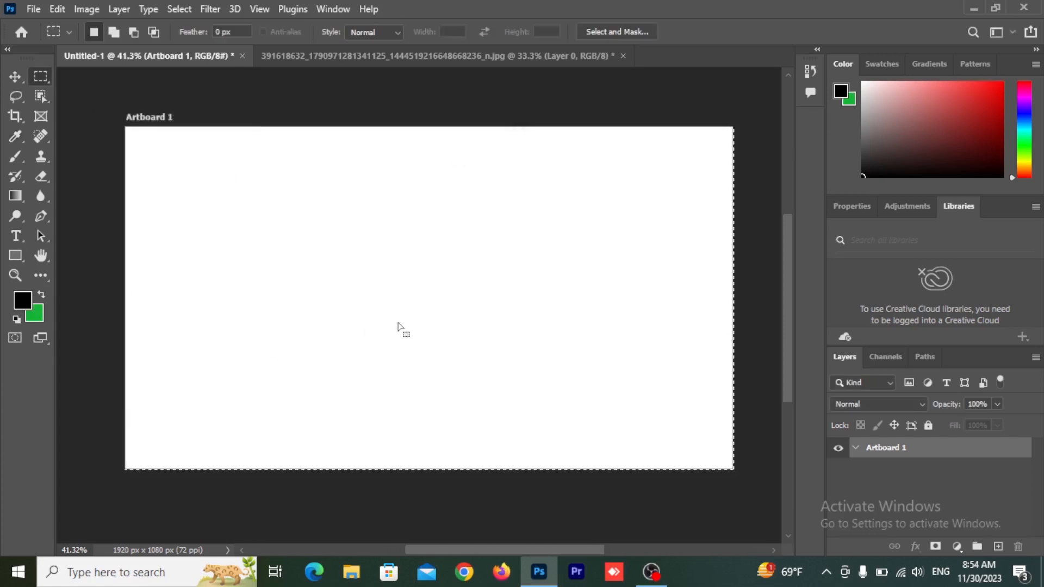
Add a new layer inside Artboard 1 and fill the selection with the green background colour
key(ctrl+BackSpace)
click(497, 221)
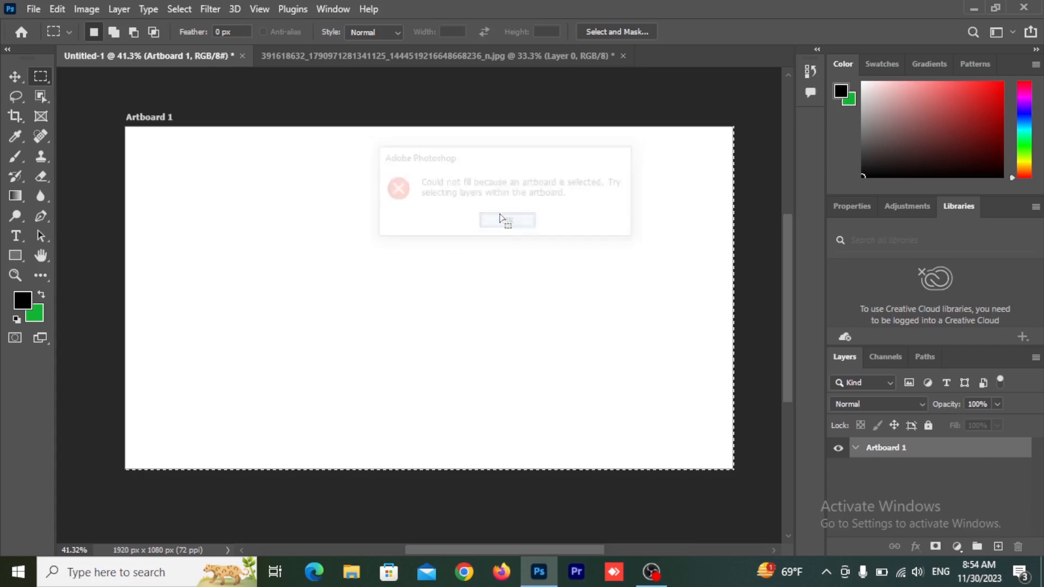
click(998, 547)
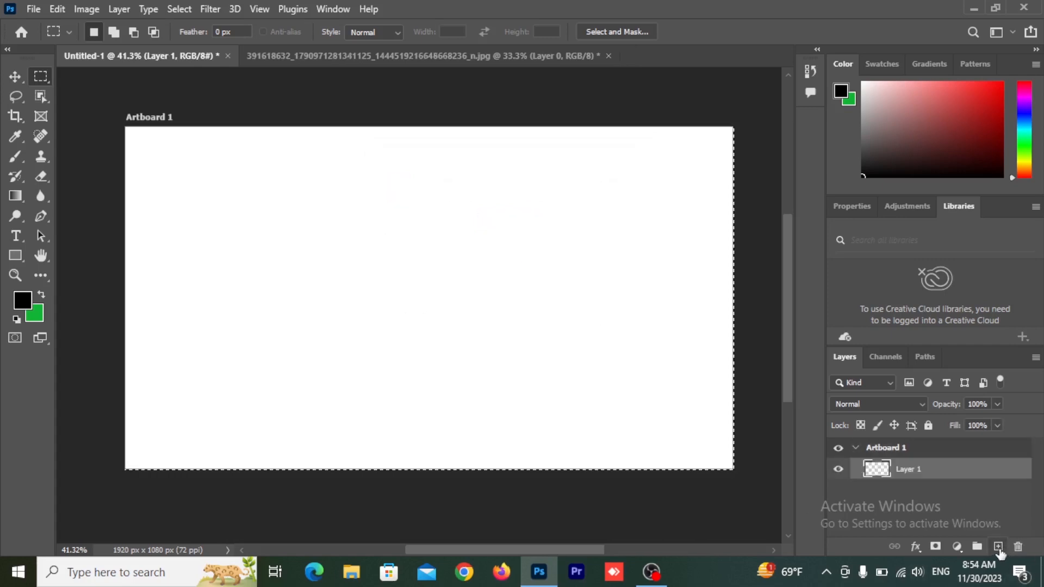
key(ctrl+BackSpace)
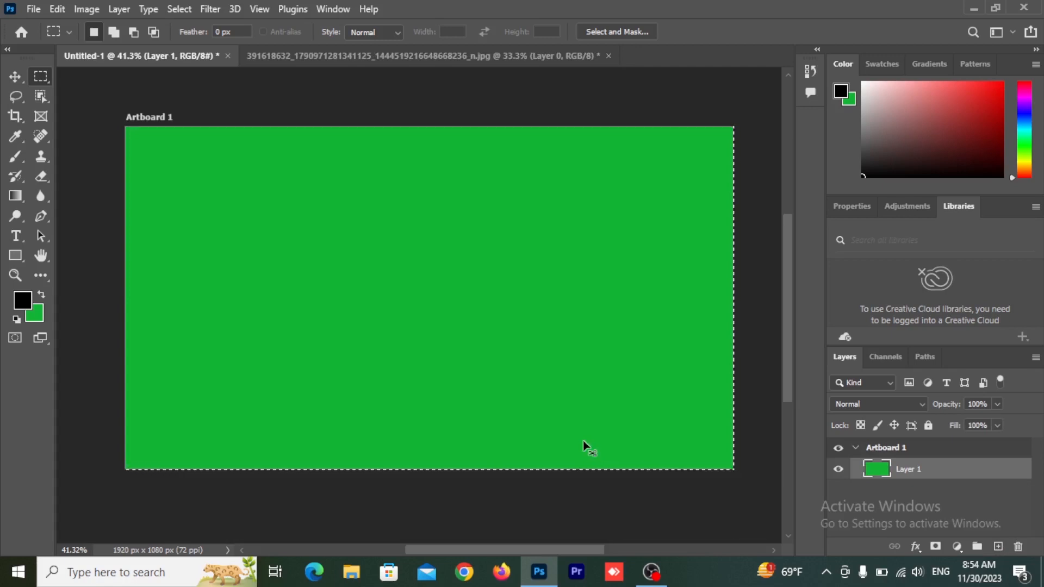
Clear the green fill and fill the selection again, clearing it once more and undoing that last clearing
key(Delete)
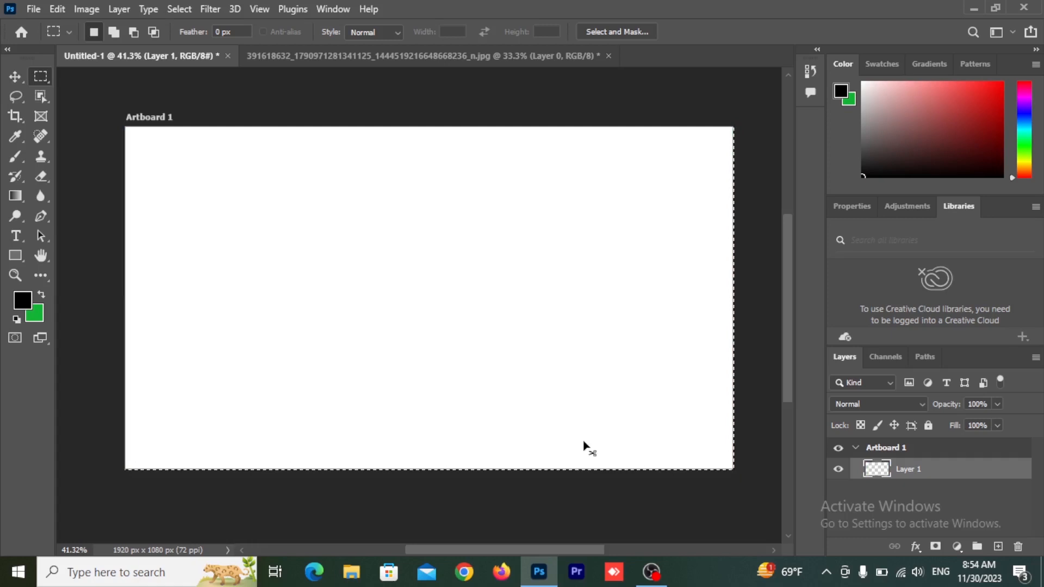
key(ctrl+BackSpace)
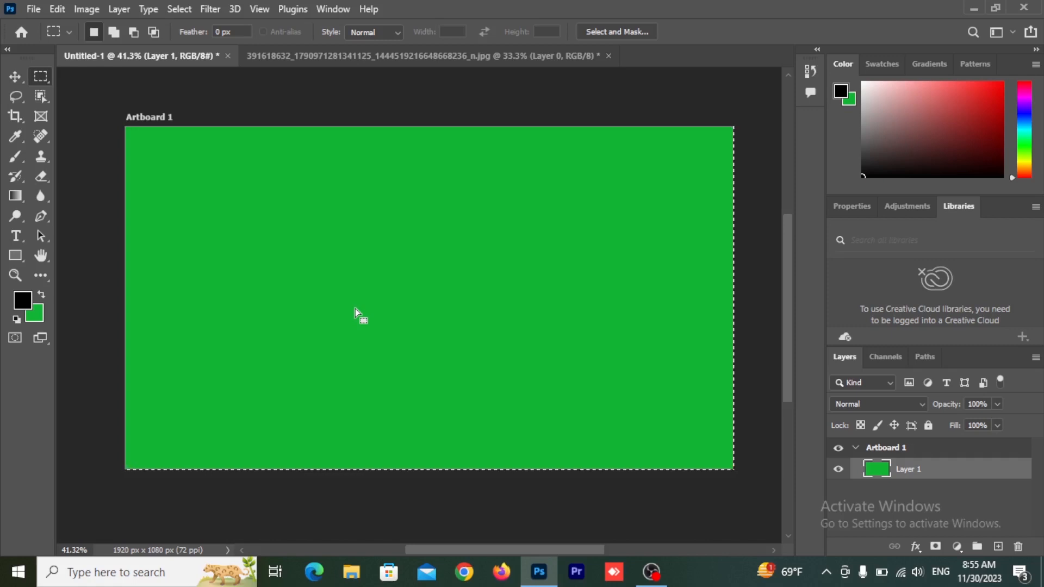
key(space)
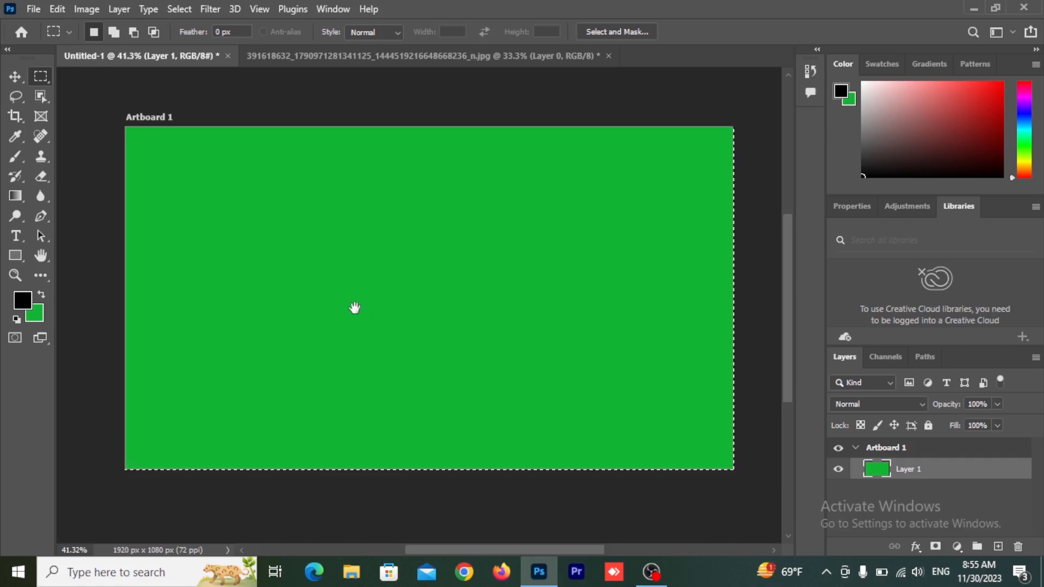
key(Delete)
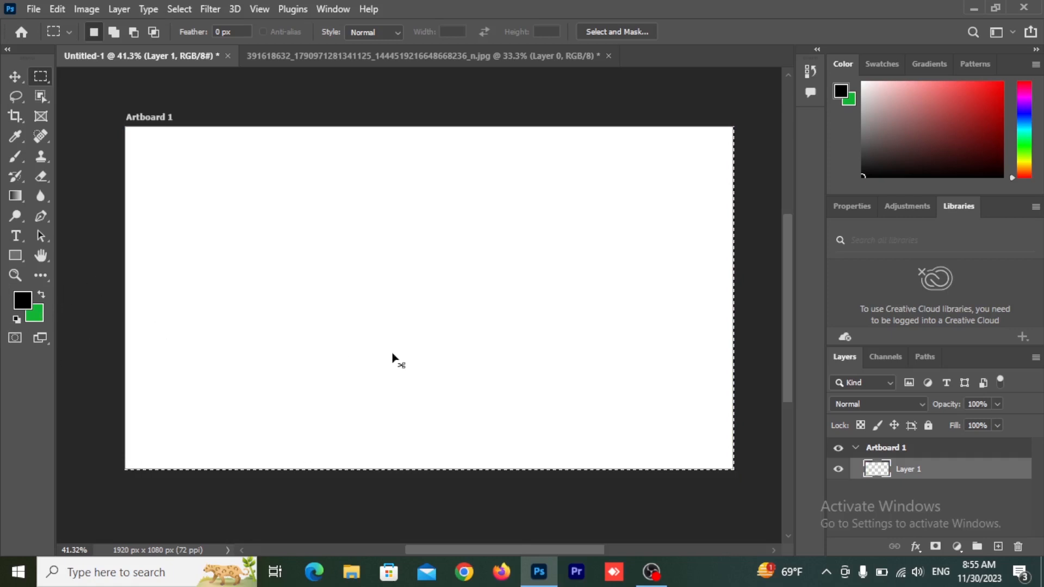
key(ctrl+z)
Set the foreground colour to red f90707
click(22, 300)
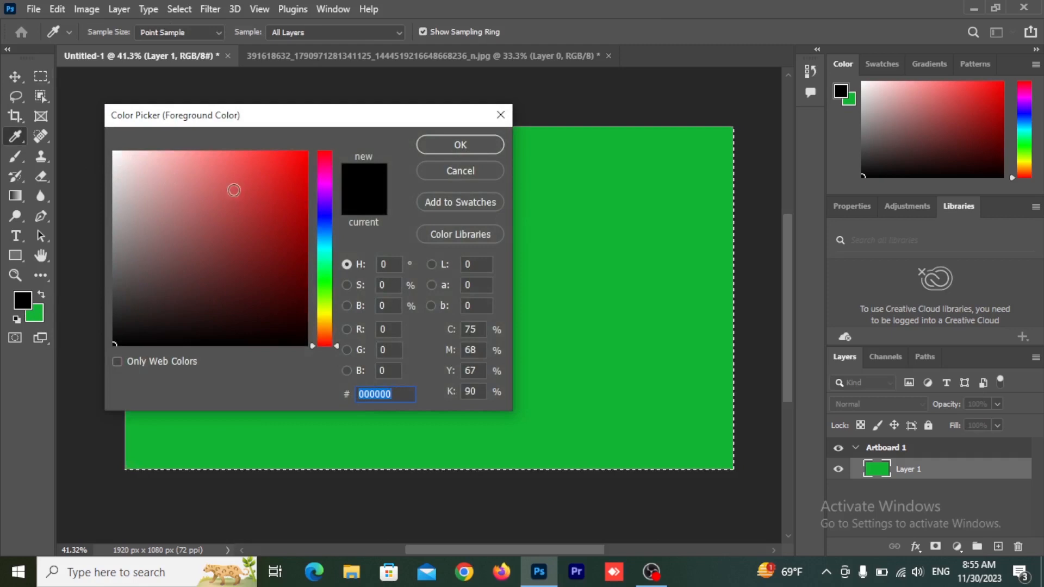
click(303, 156)
click(454, 145)
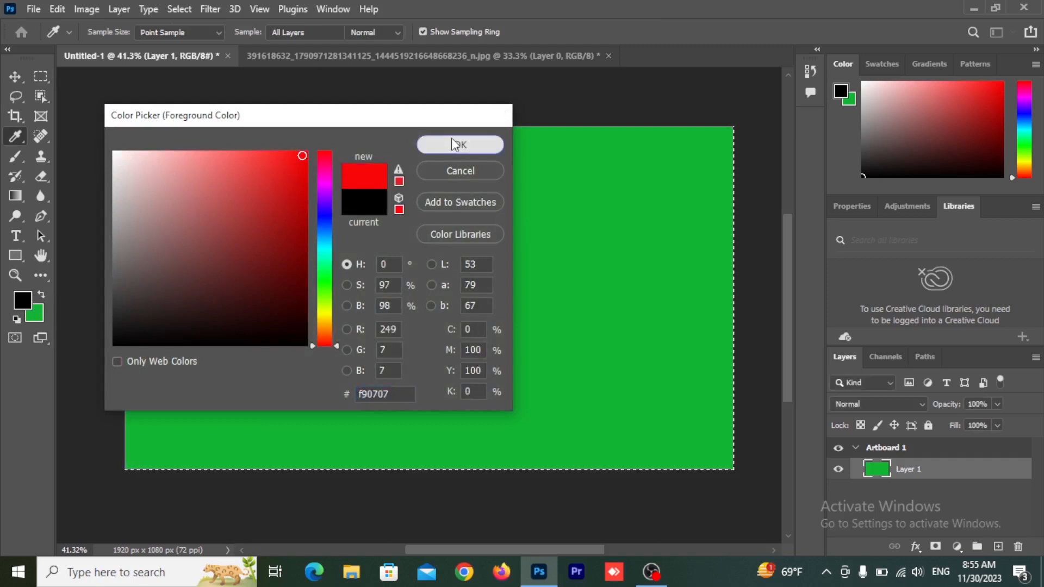
Fill a circular elliptical-marquee selection in the middle of the green layer with the red foreground colour, and try deselecting and reselecting it
right_click(39, 78)
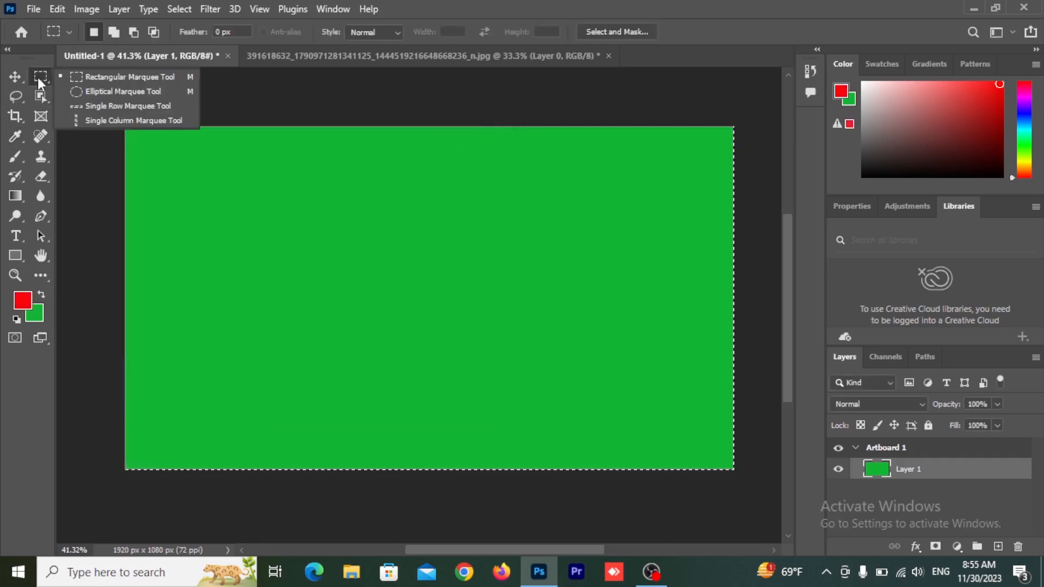
click(138, 93)
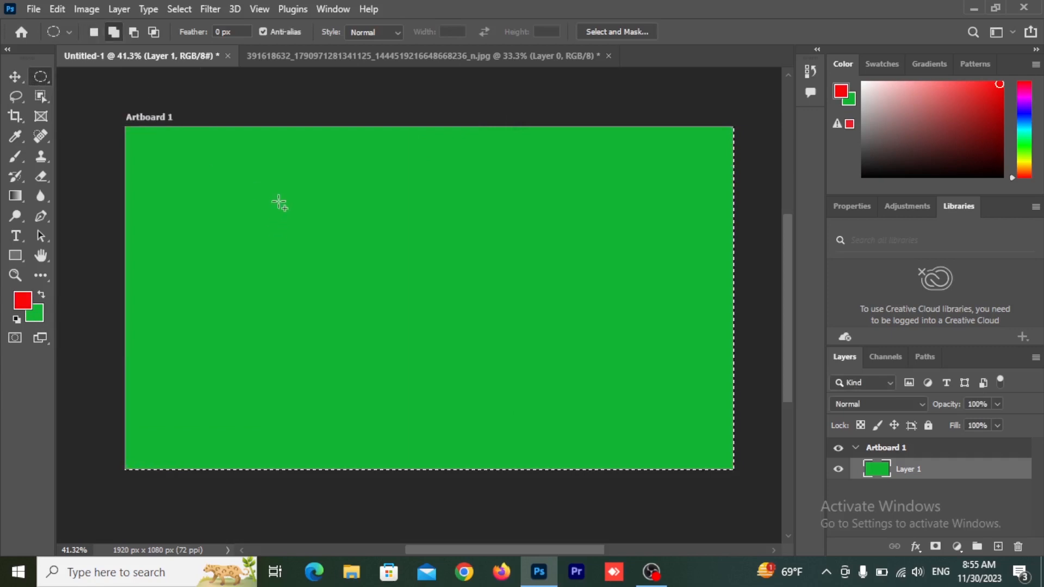
drag(280, 203, 516, 429)
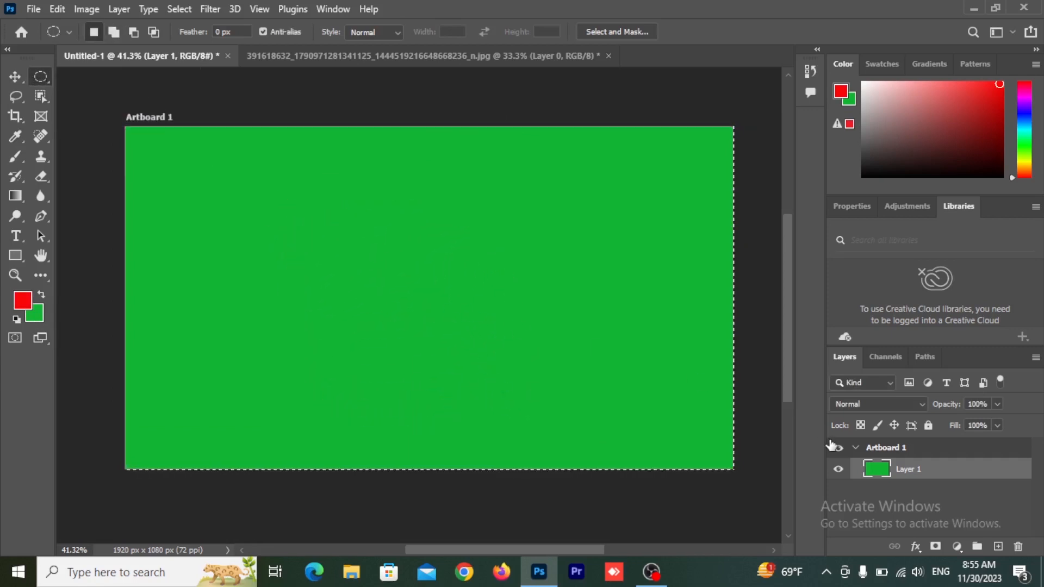
key(ctrl+d)
drag(316, 199, 601, 414)
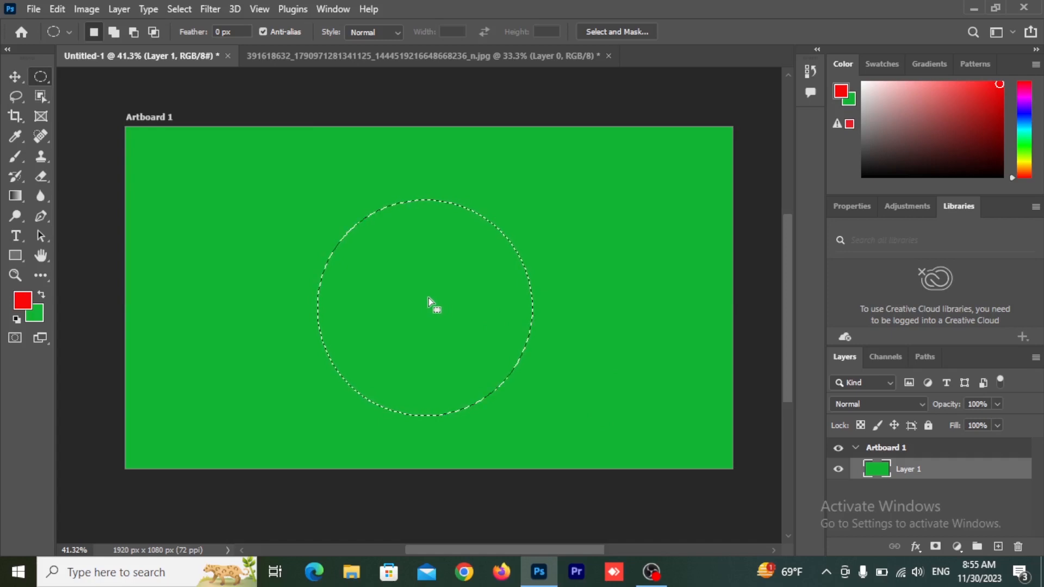
key(alt+BackSpace)
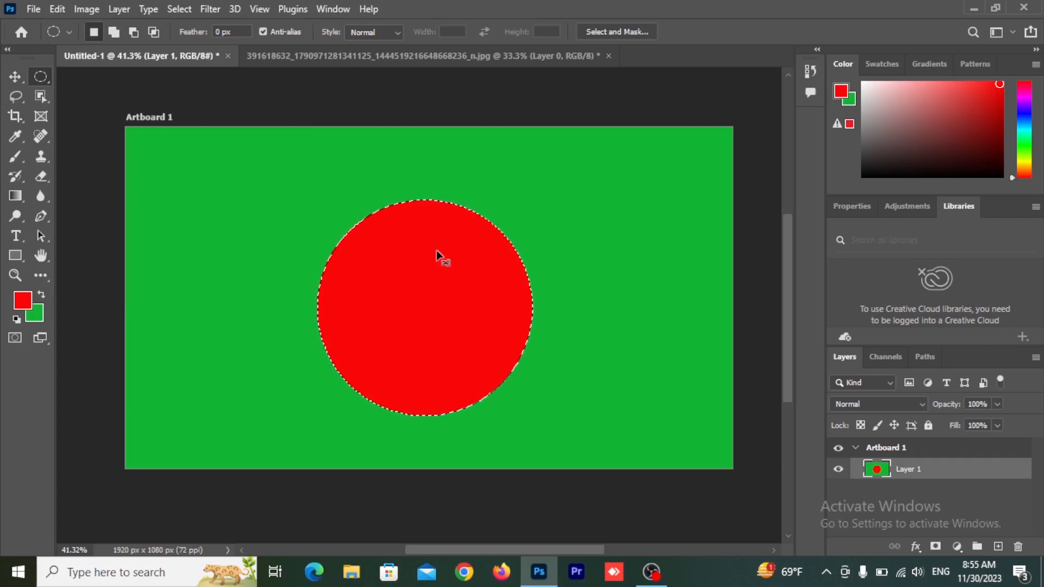
key(ctrl+d)
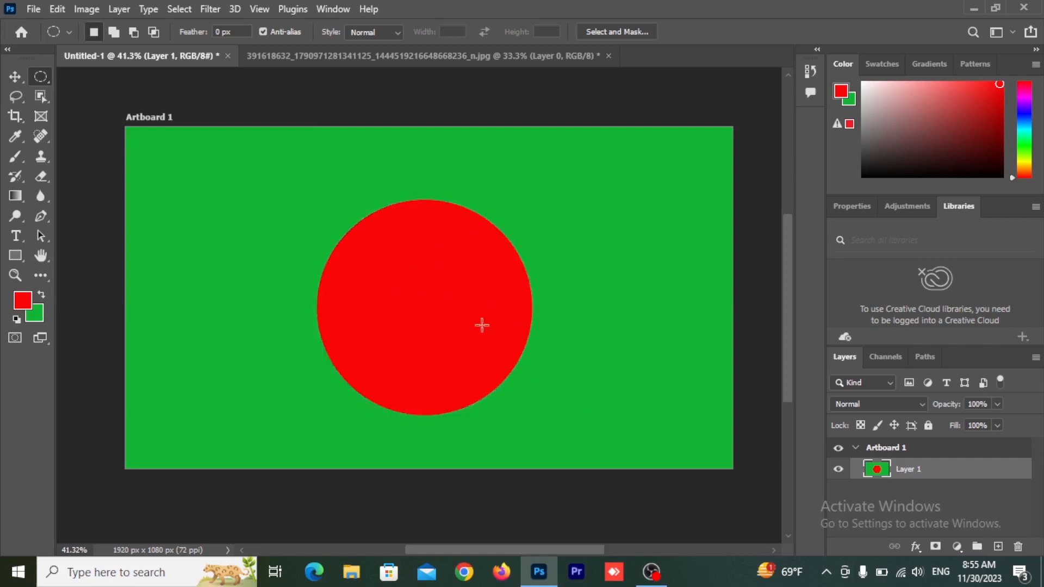
key(ctrl+shift+d)
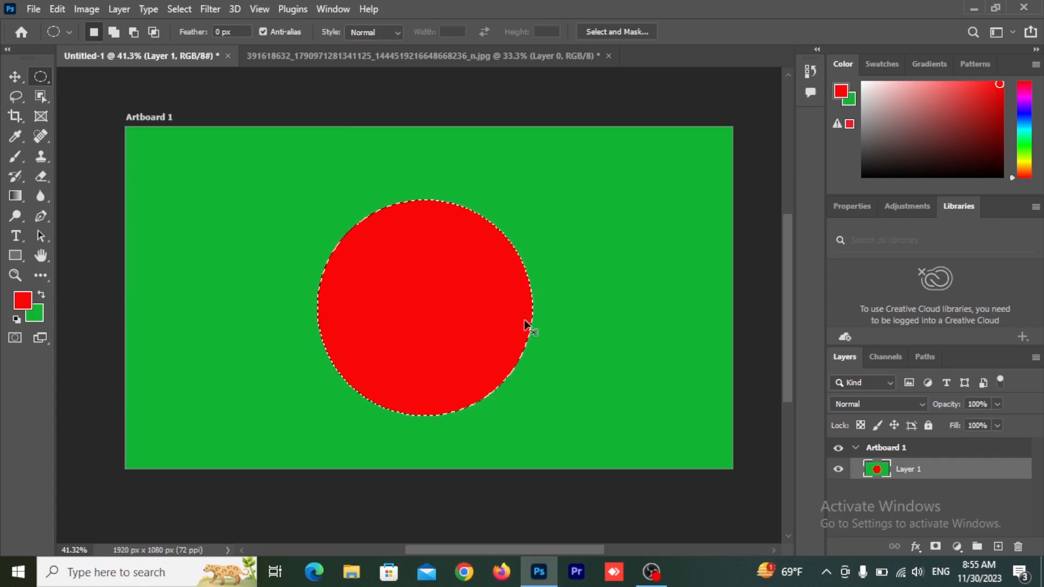
key(ctrl+d)
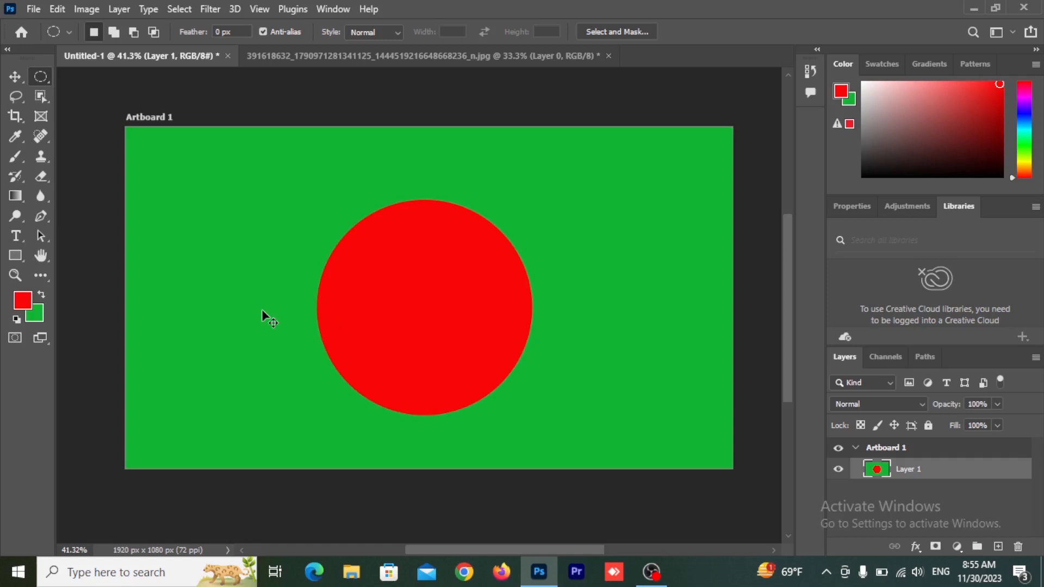
Fill the reselected circle with the green background colour and clear the entire content of Layer 1
key(ctrl+shift+d)
key(ctrl+BackSpace)
key(ctrl+a)
key(Delete)
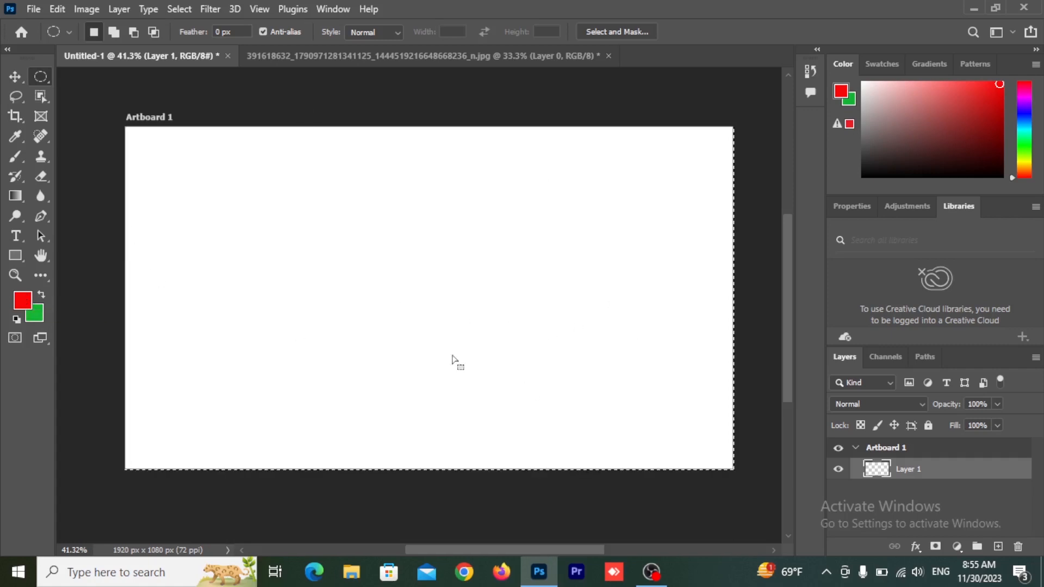
Add another new layer above Layer 1 and fill the whole-artboard selection with the green background colour
click(996, 547)
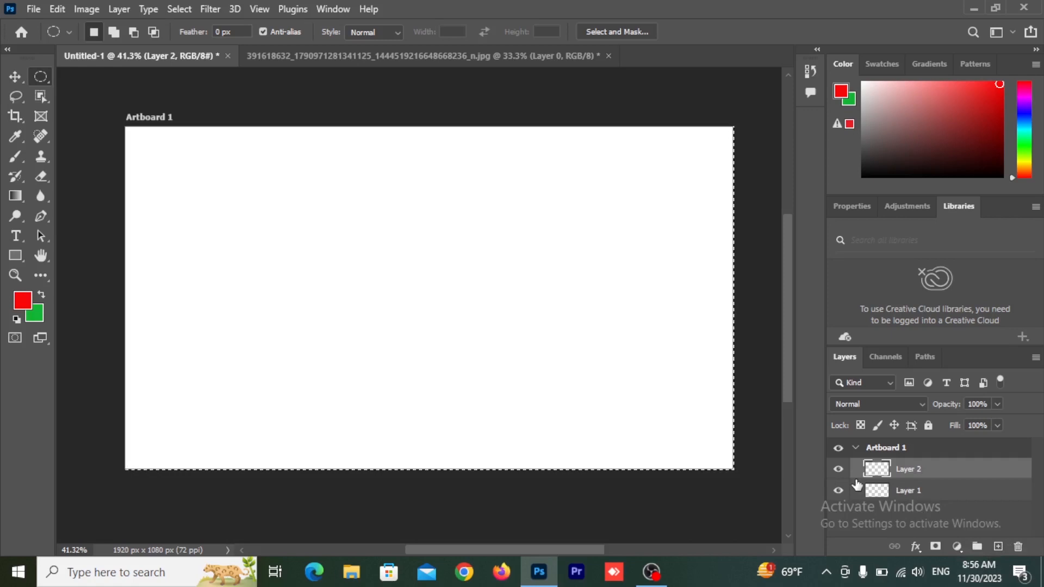
key(ctrl+BackSpace)
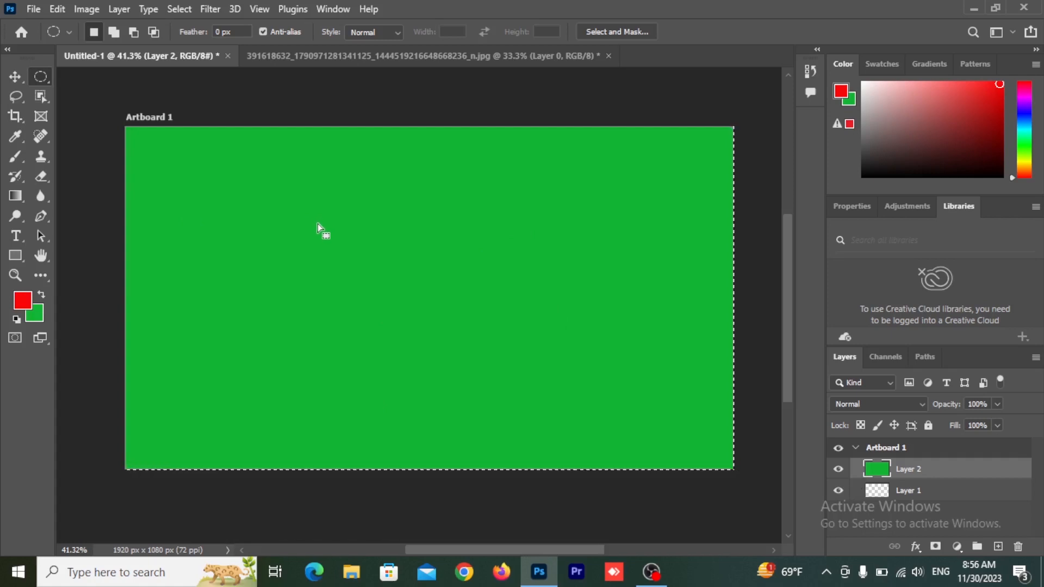
Replace the selection with a large circle positioned near the artboard's centre, fill it with the red foreground colour, and deselect
right_click(39, 71)
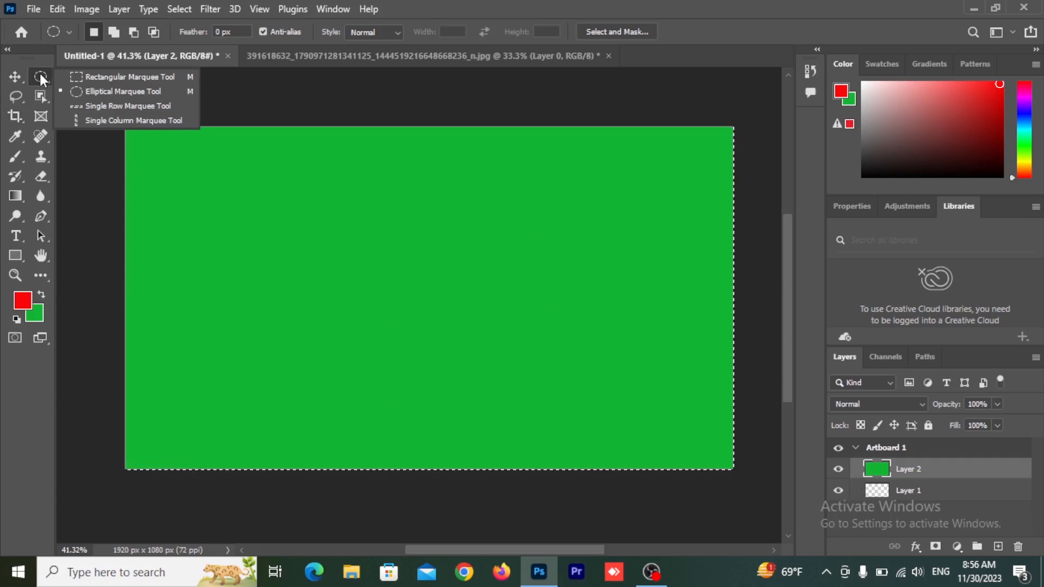
click(106, 93)
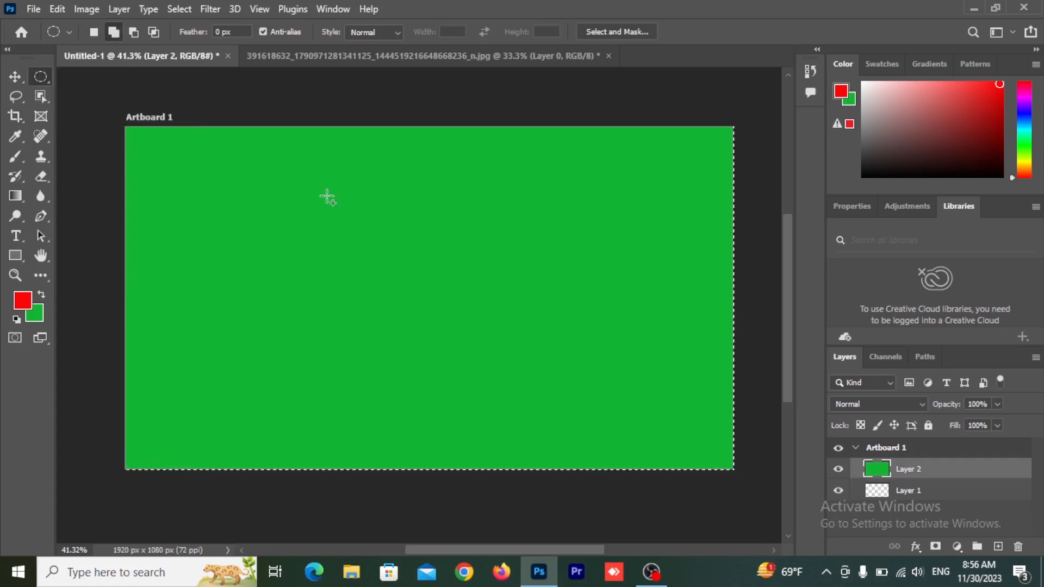
click(291, 194)
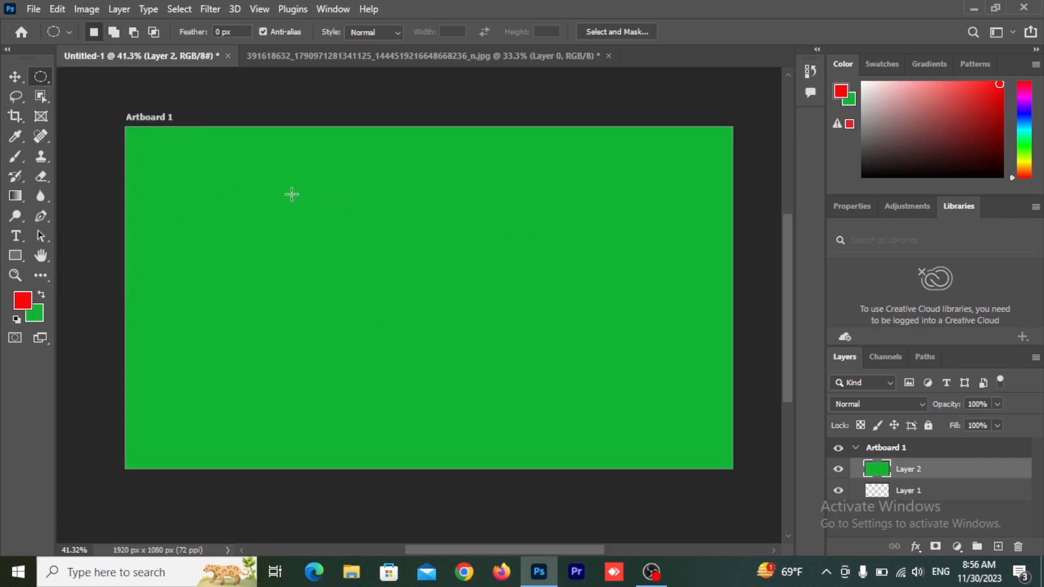
drag(291, 190, 553, 442)
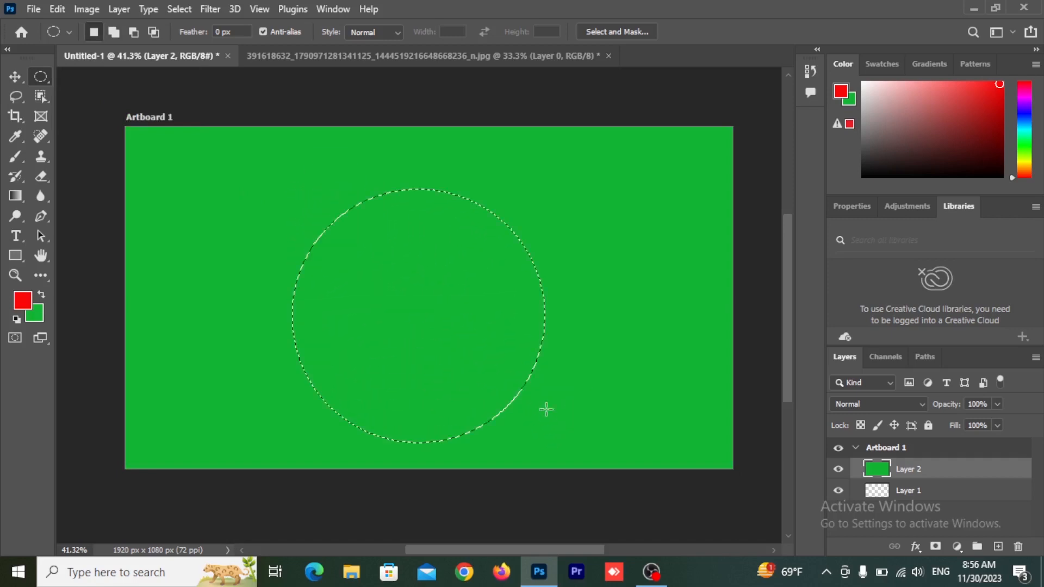
drag(470, 333, 489, 310)
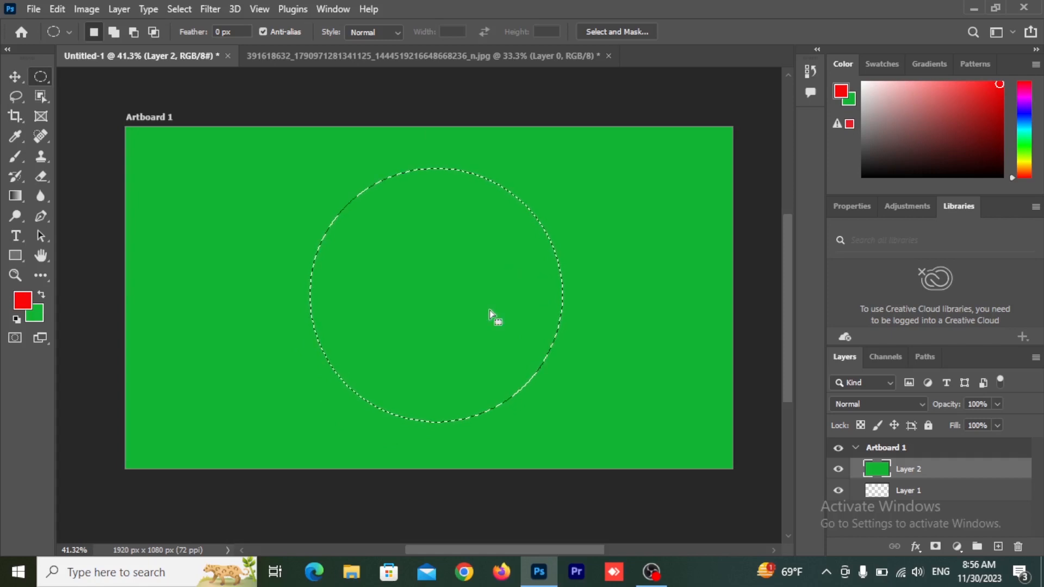
key(alt+BackSpace)
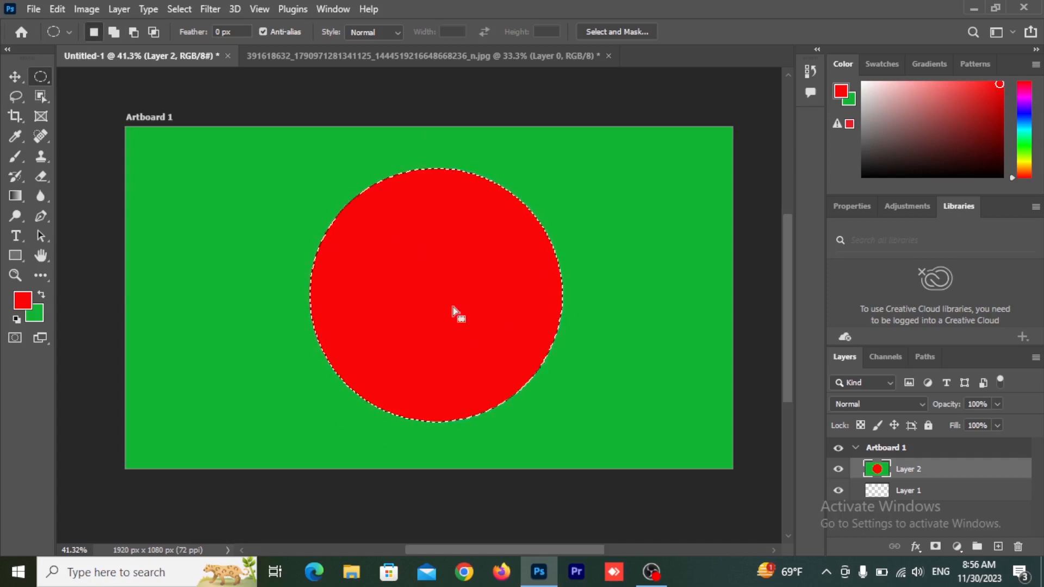
key(ctrl+d)
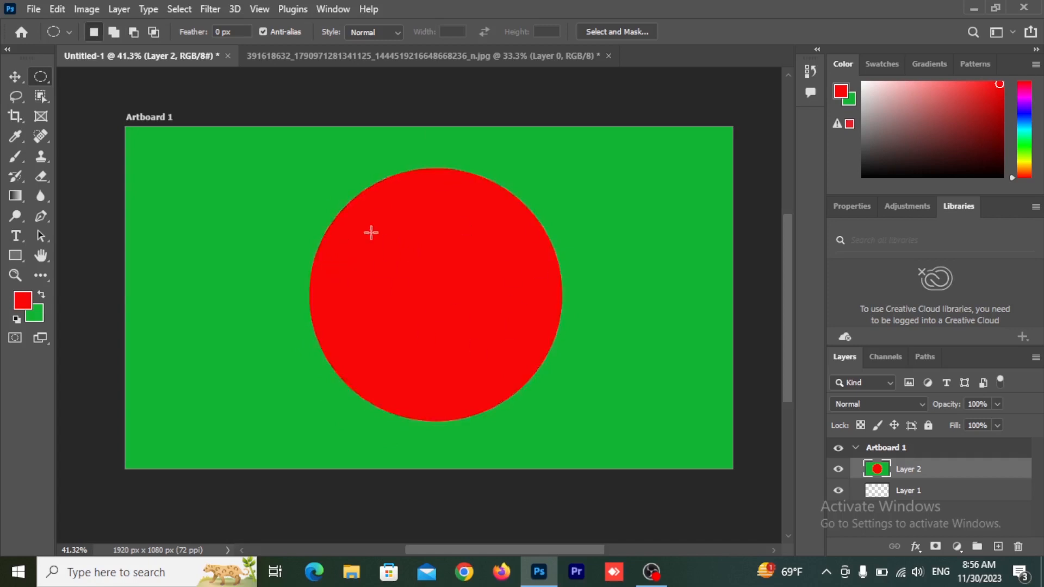